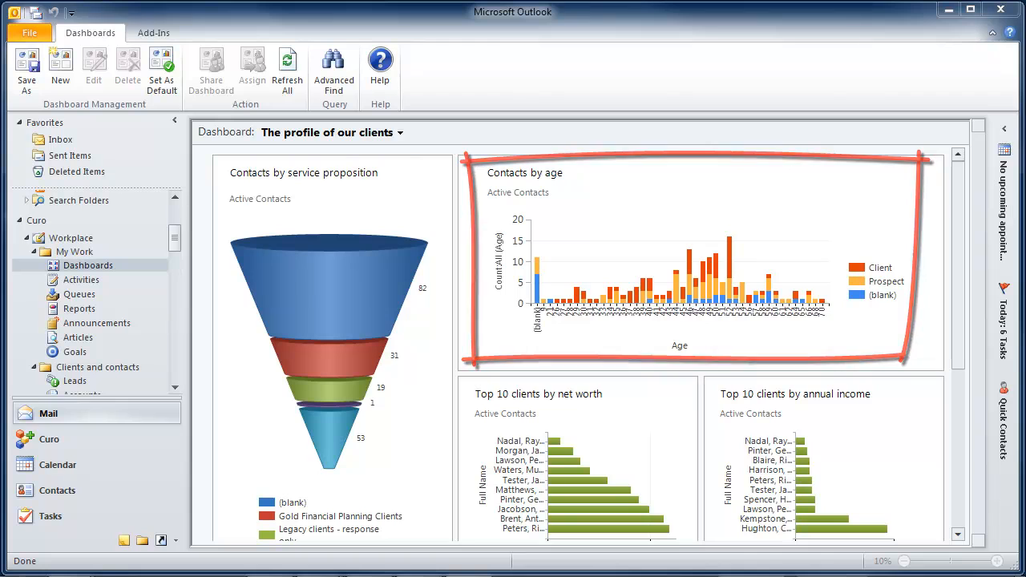
Switch to the Forthcoming reviews dashboard and open the records behind the Clients by month of retirement chart in a maximized window.
{"action": "left_click", "coordinate": [377, 137]}
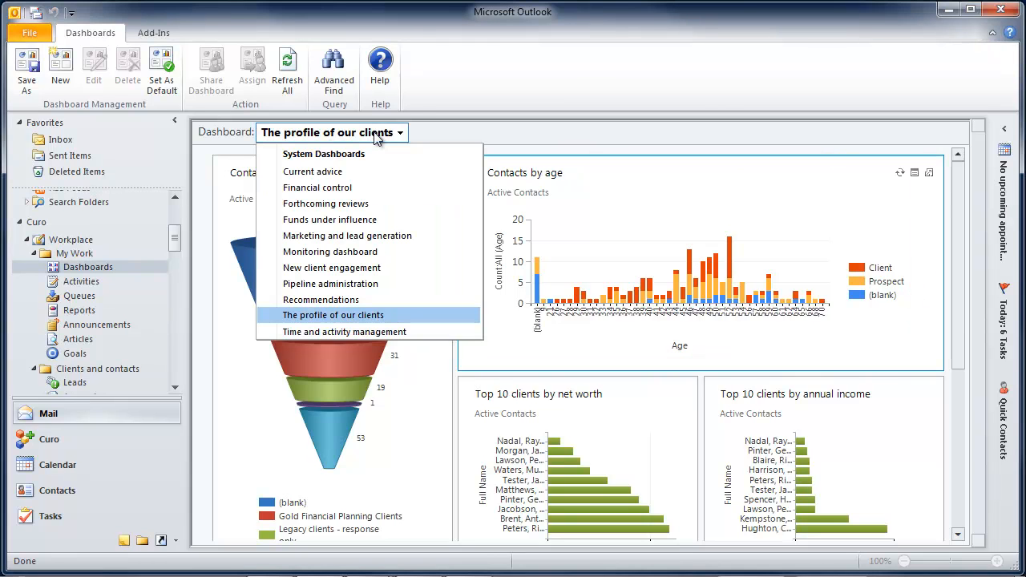
{"action": "left_click", "coordinate": [371, 204]}
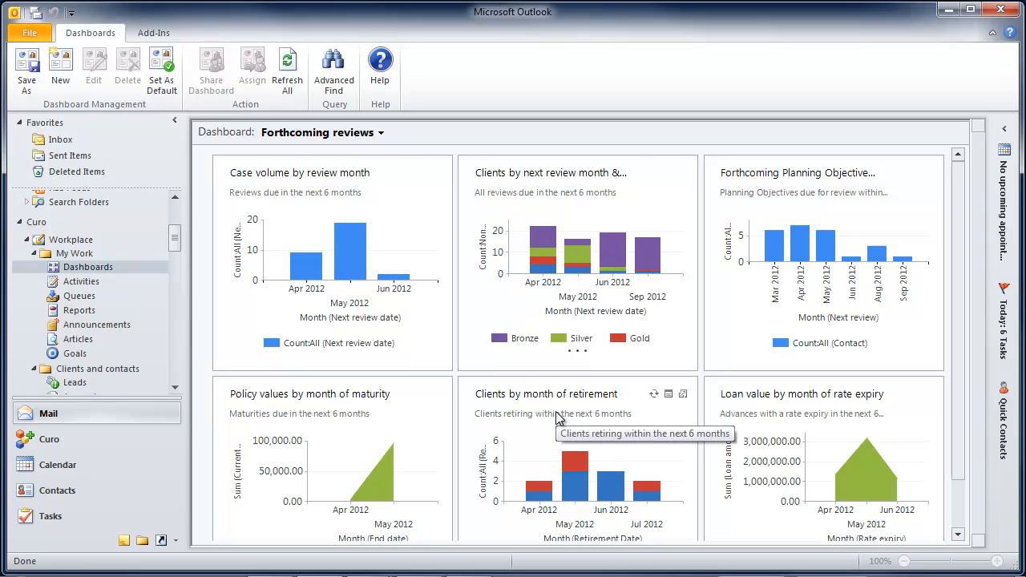
{"action": "left_click", "coordinate": [668, 396]}
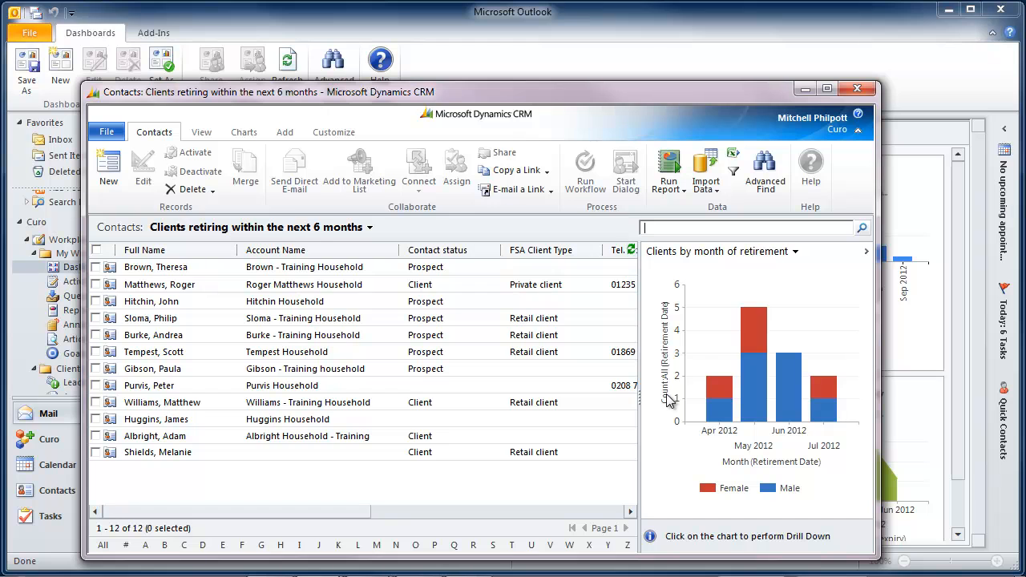
{"action": "left_click", "coordinate": [826, 89]}
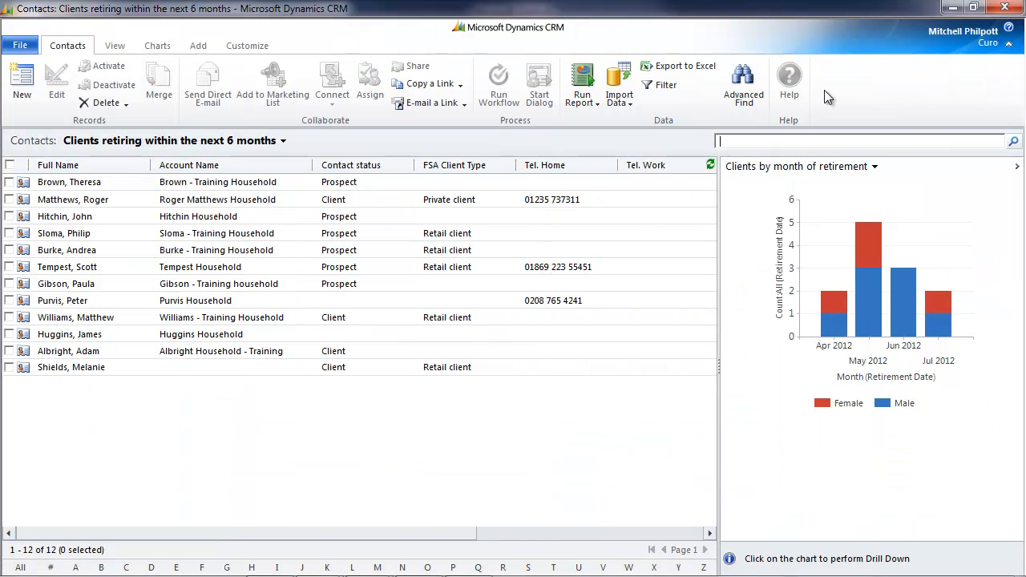
Filter the contacts to the male clients retiring in May 2012 and start a mail merge for all of them.
{"action": "left_click", "coordinate": [874, 325]}
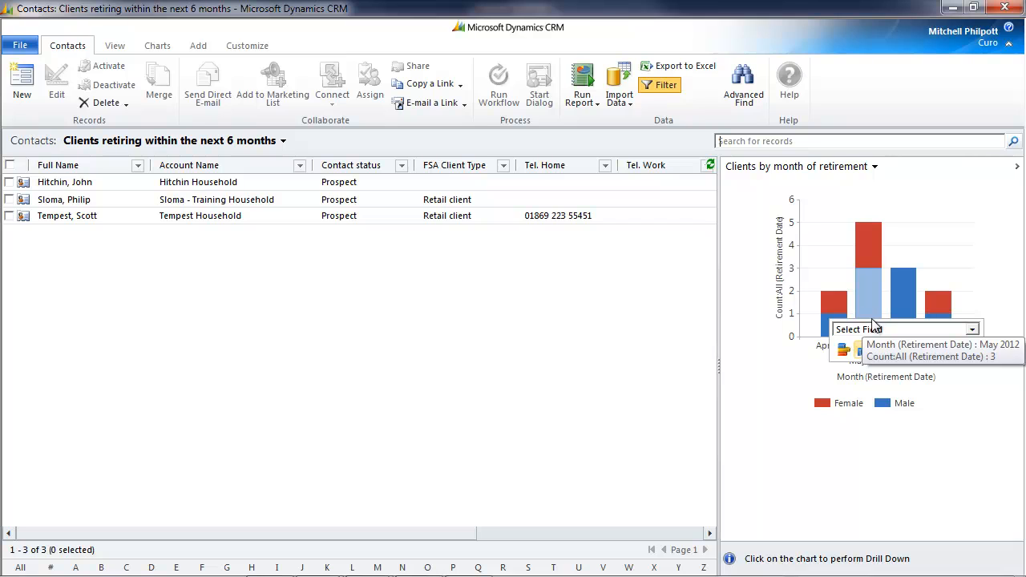
{"action": "left_click", "coordinate": [10, 165]}
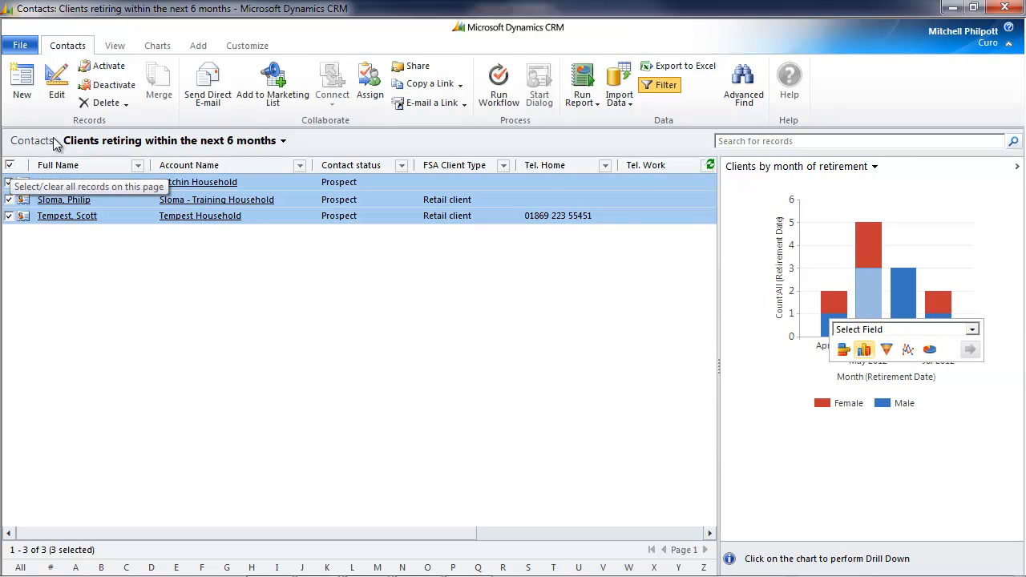
{"action": "left_click", "coordinate": [198, 46]}
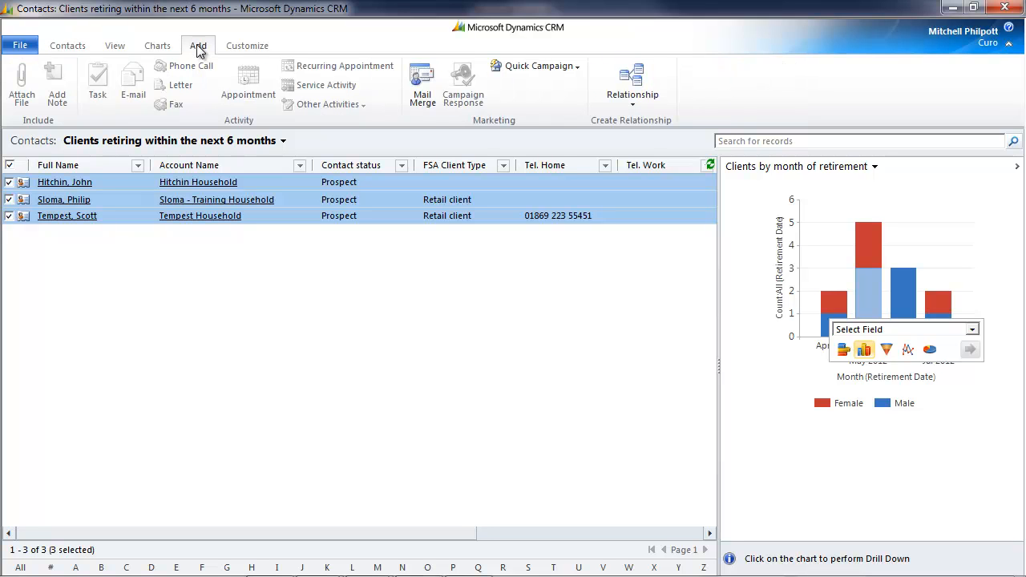
{"action": "left_click", "coordinate": [416, 97]}
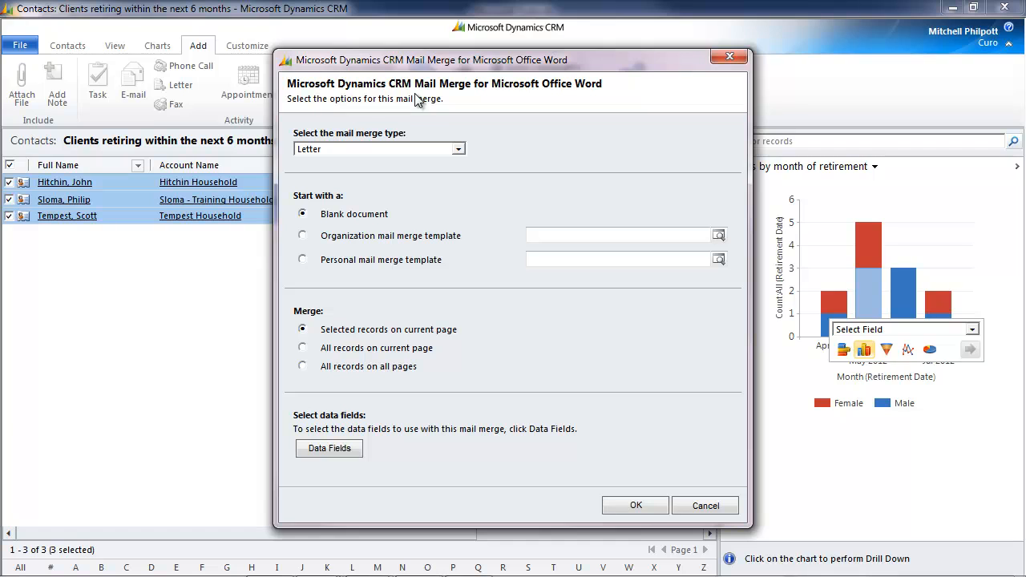
Base the mail merge on the organization template "Doc - Branded Letterhead".
{"action": "left_click", "coordinate": [302, 236]}
{"action": "left_click", "coordinate": [718, 236]}
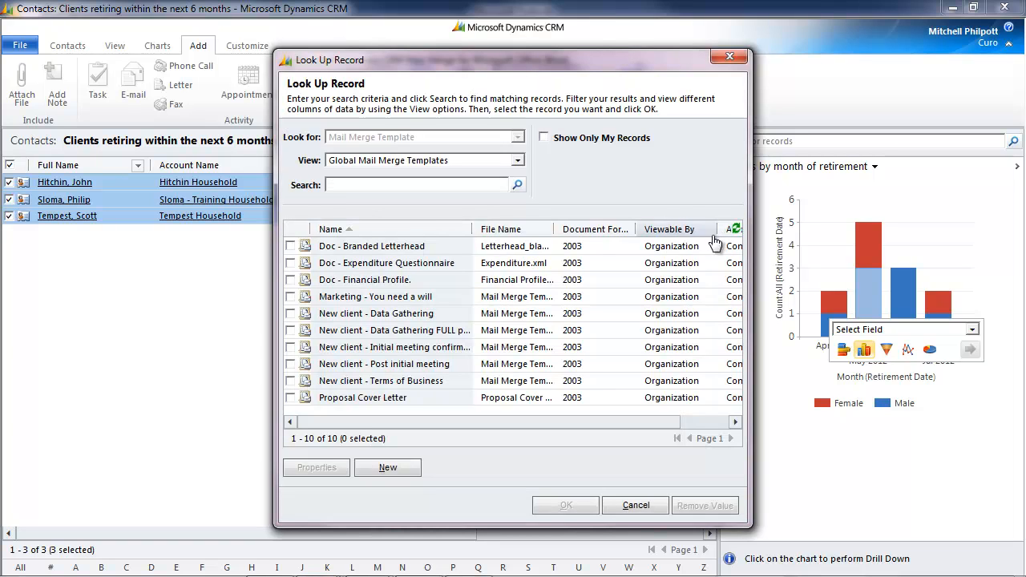
{"action": "left_click", "coordinate": [292, 248]}
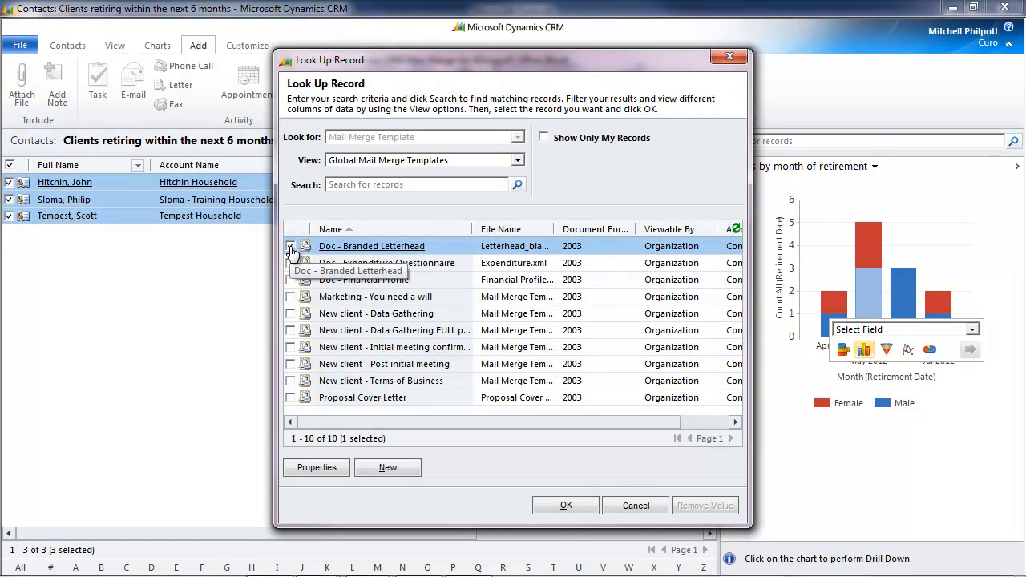
{"action": "left_click", "coordinate": [553, 501]}
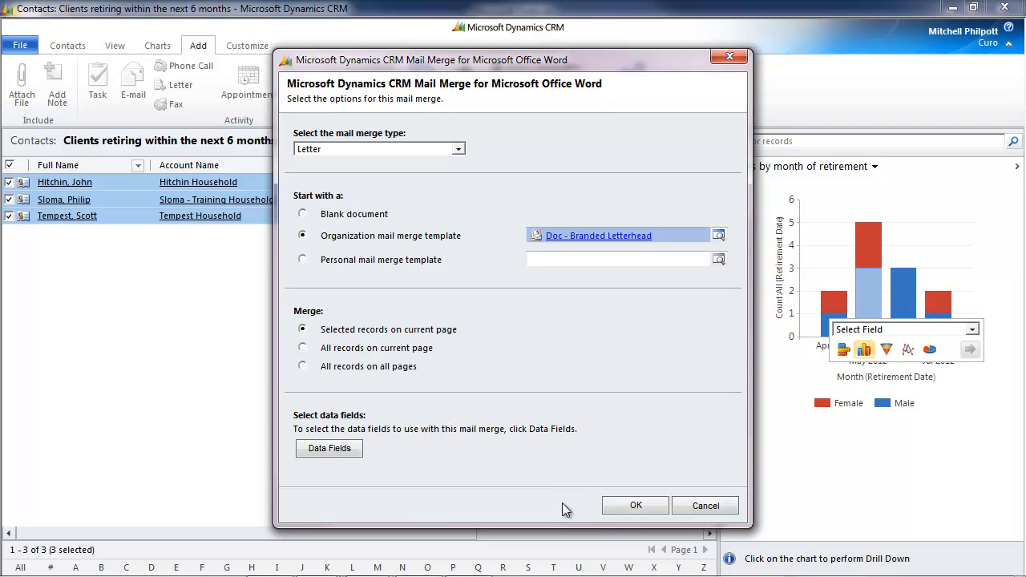
Add Retirement Age and Retirement Date to the merge data fields, and generate the merge letter in Word for all listed recipients.
{"action": "left_click", "coordinate": [356, 448]}
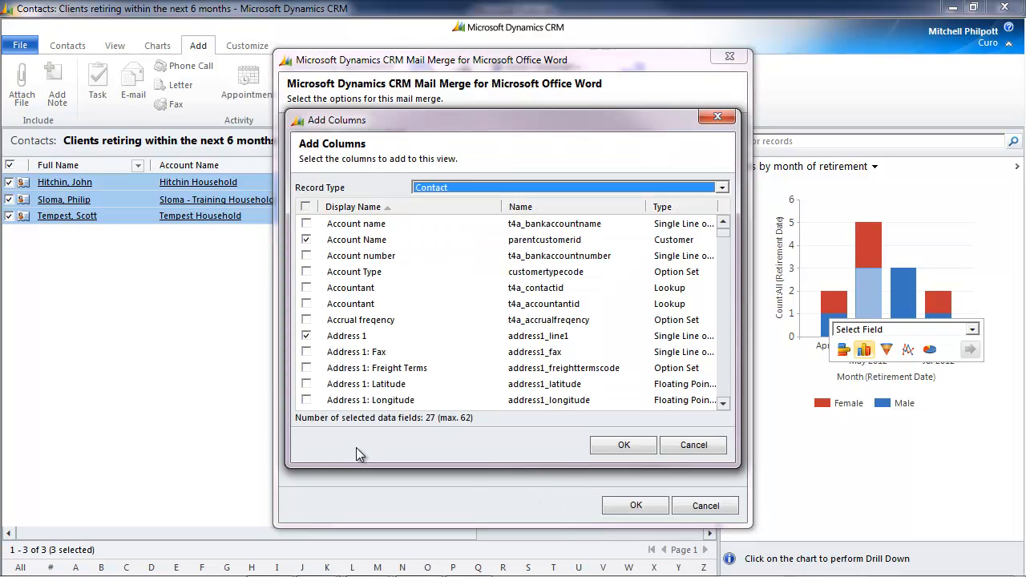
{"action": "left_click_drag", "start_coordinate": [725, 238], "coordinate": [724, 370]}
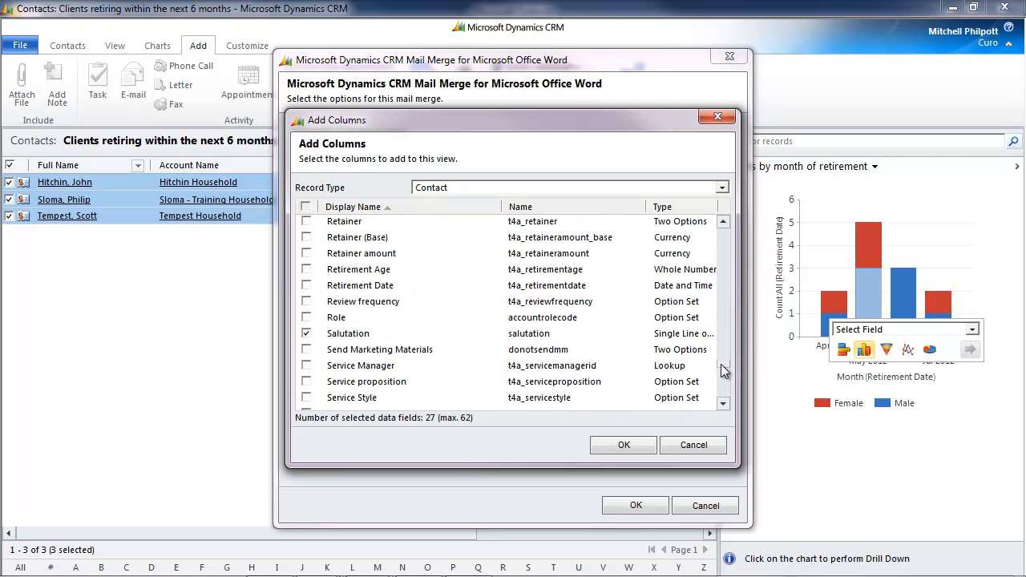
{"action": "left_click", "coordinate": [307, 272]}
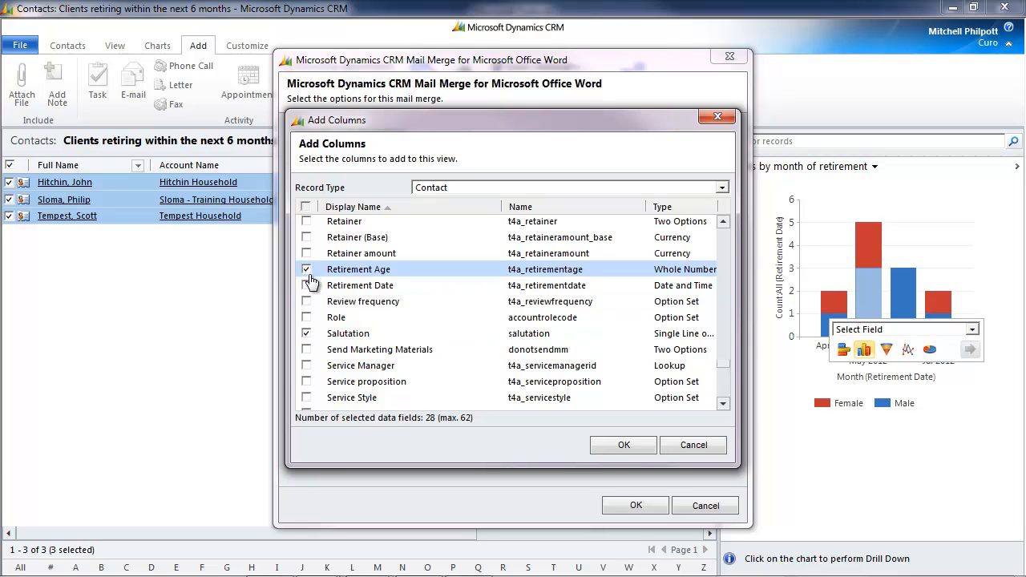
{"action": "left_click", "coordinate": [307, 286]}
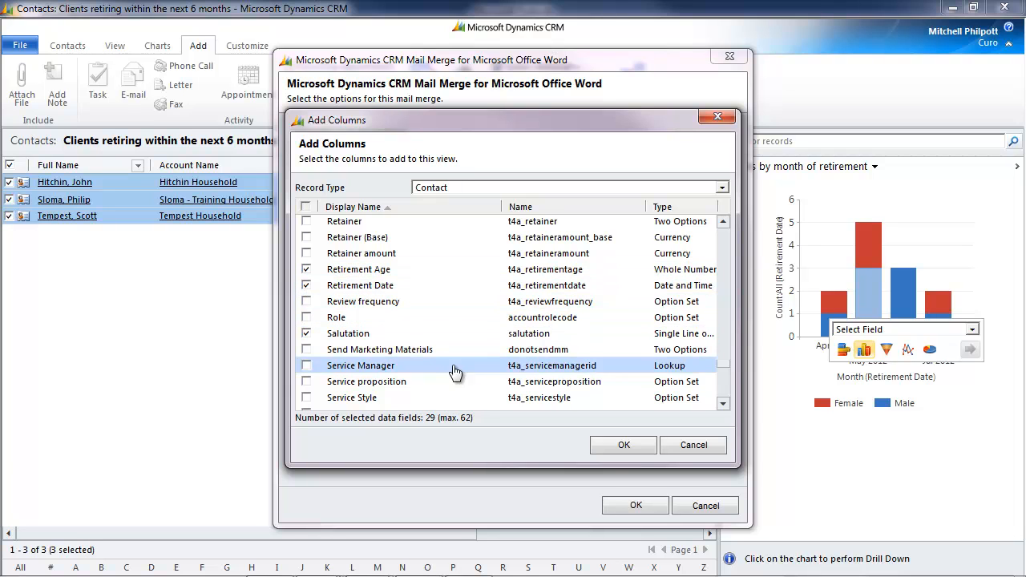
{"action": "left_click_drag", "start_coordinate": [721, 362], "coordinate": [724, 386]}
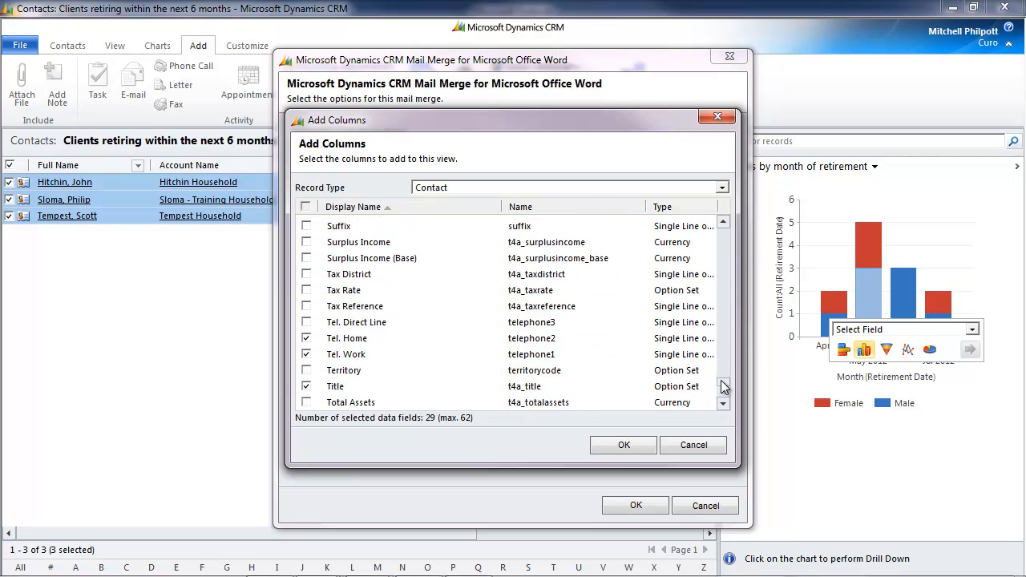
{"action": "left_click", "coordinate": [622, 445]}
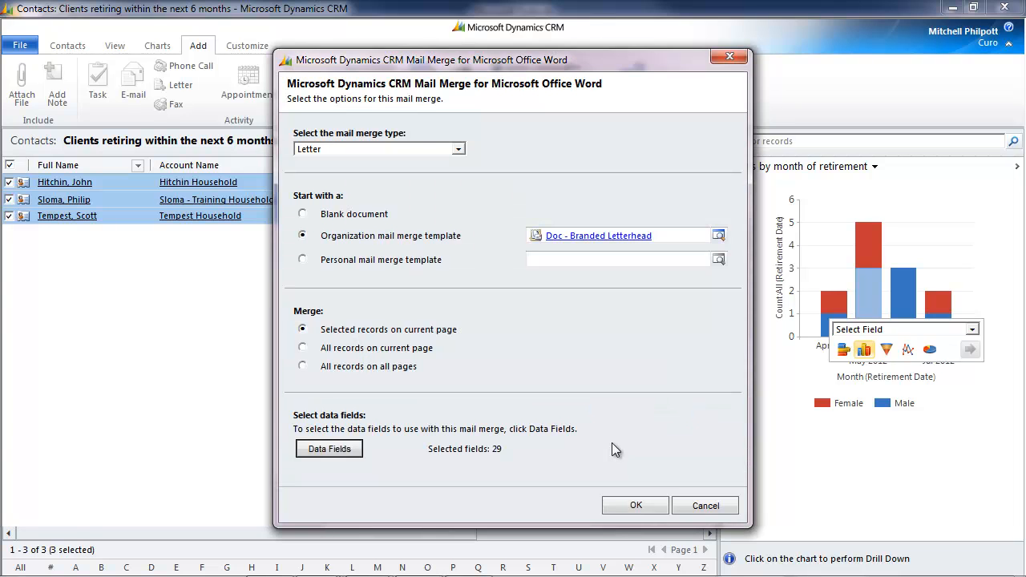
{"action": "left_click", "coordinate": [630, 505]}
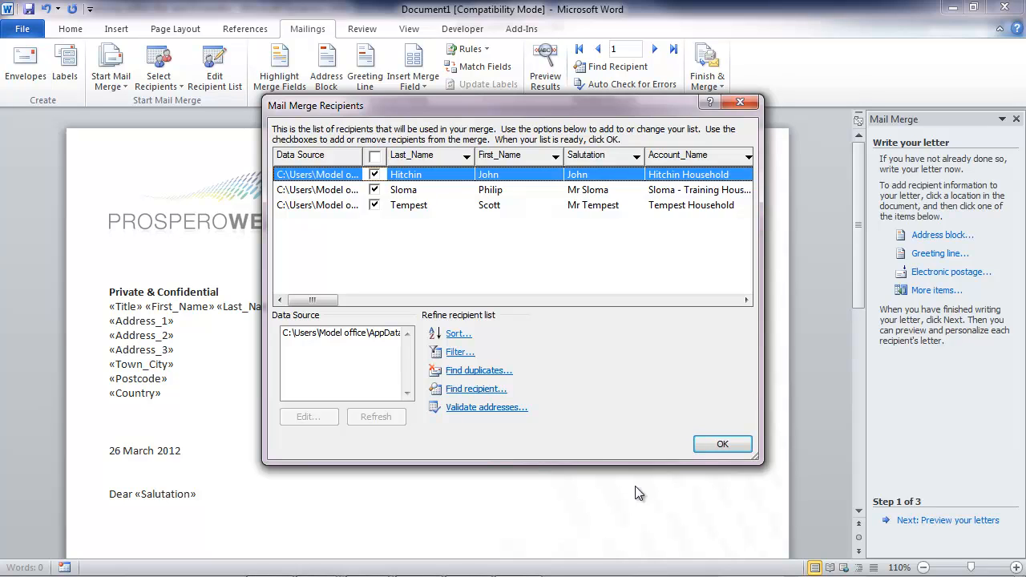
{"action": "left_click", "coordinate": [704, 452]}
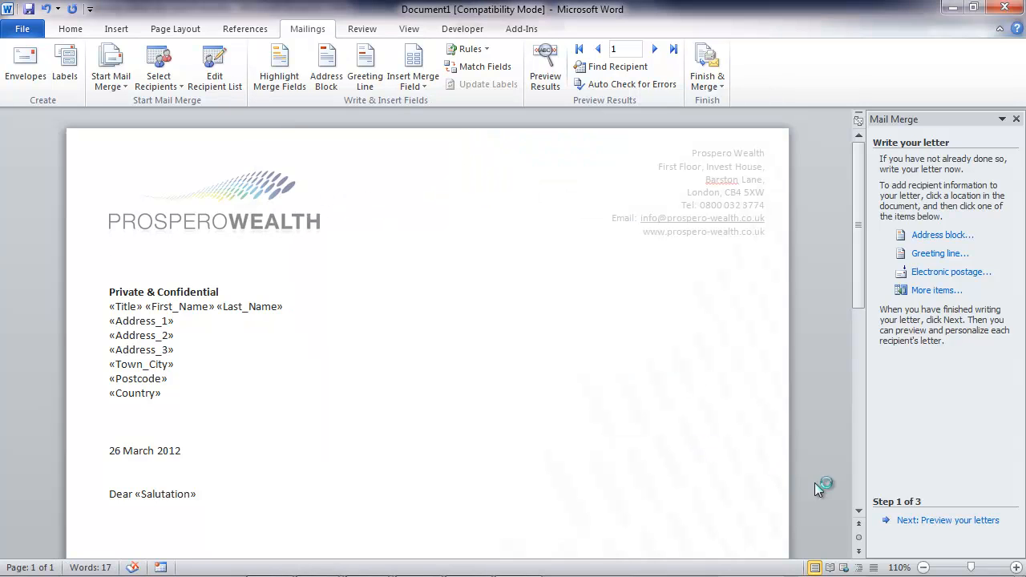
Insert the retirement letter text starting "I'm delighted to note that your retirement falls due" below the salutation and review it.
{"action": "left_click", "coordinate": [923, 567]}
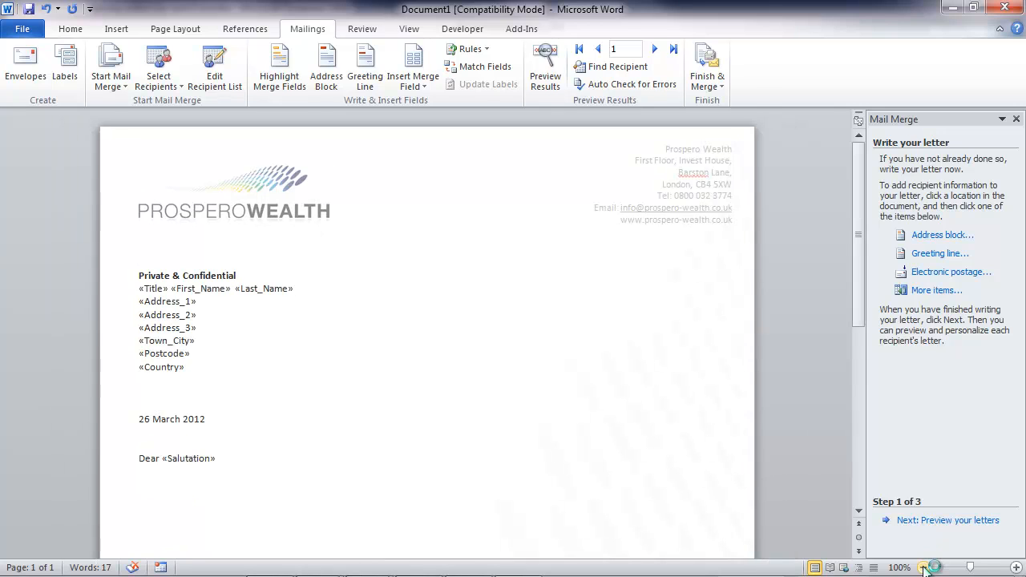
{"action": "left_click", "coordinate": [923, 567]}
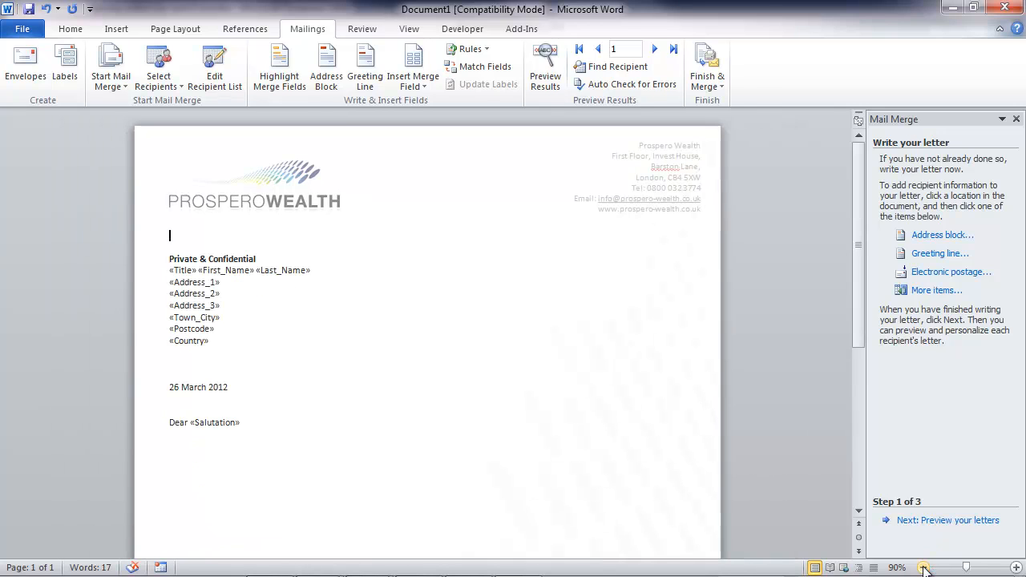
{"action": "left_click", "coordinate": [271, 459]}
{"action": "type", "text": "I'm del"}
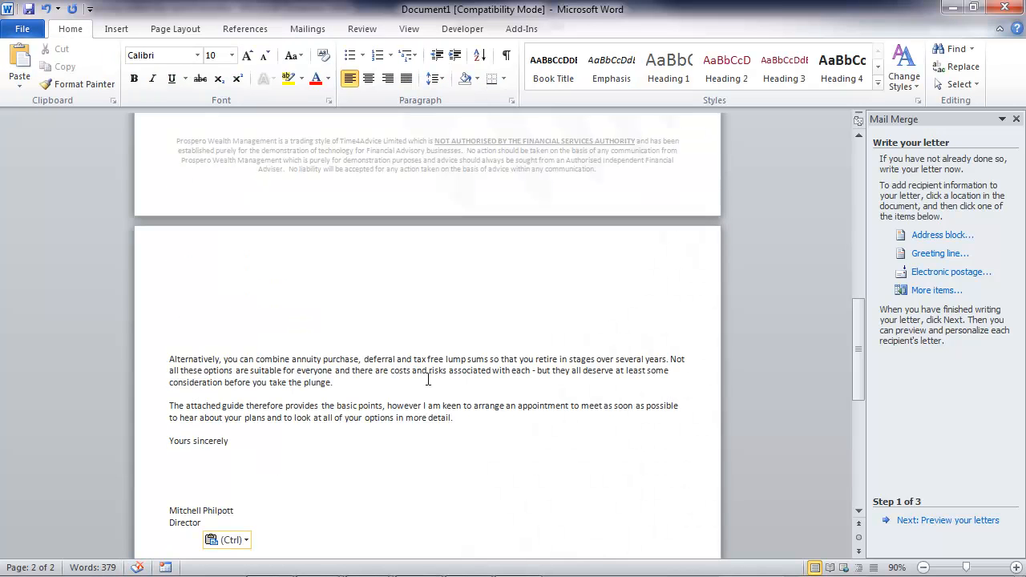
{"action": "scroll", "coordinate": [428, 379], "scroll_direction": "up", "scroll_amount": 1}
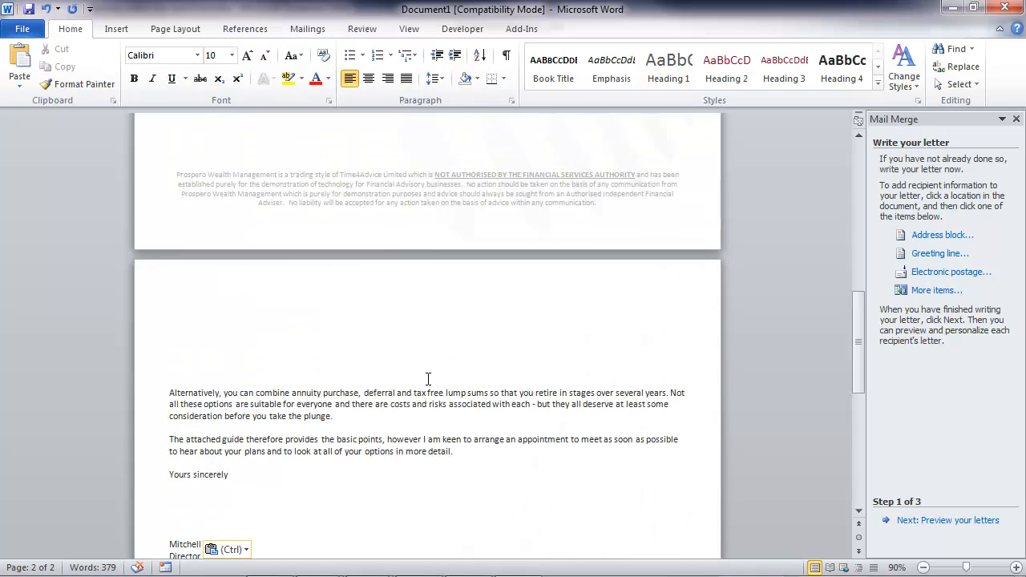
{"action": "scroll", "coordinate": [428, 379], "scroll_direction": "up", "scroll_amount": 10}
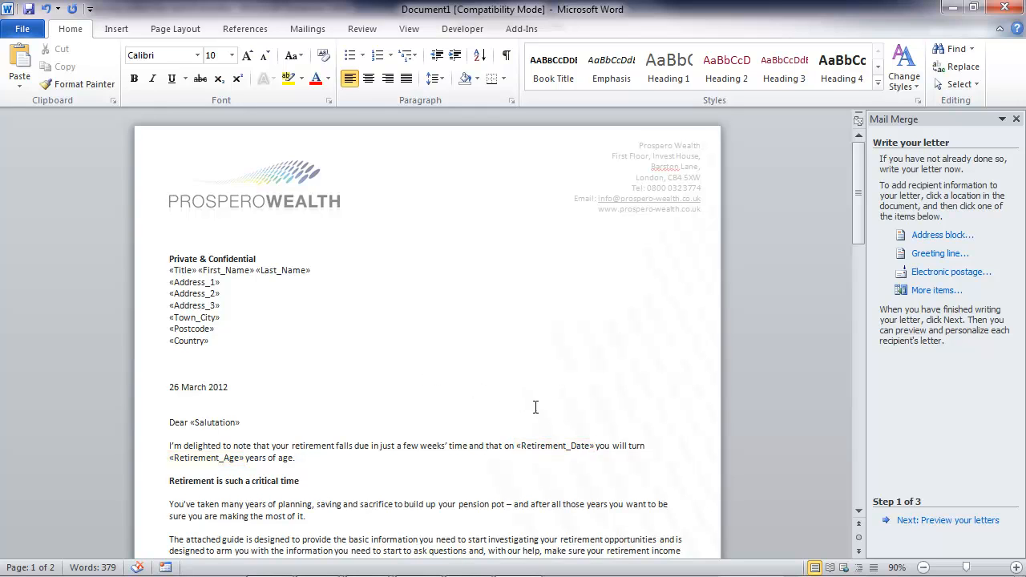
Preview the merged letter, return to writing it, and add the date format \@ "dddd dd/MMMM/yyyy" to the Retirement_Date merge field code.
{"action": "left_click", "coordinate": [924, 521]}
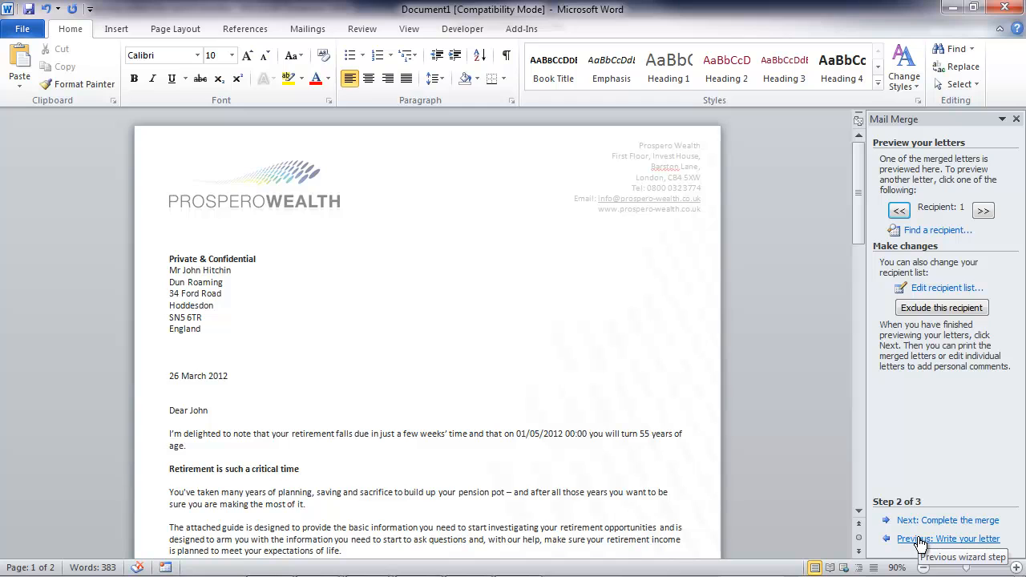
{"action": "left_click", "coordinate": [918, 542]}
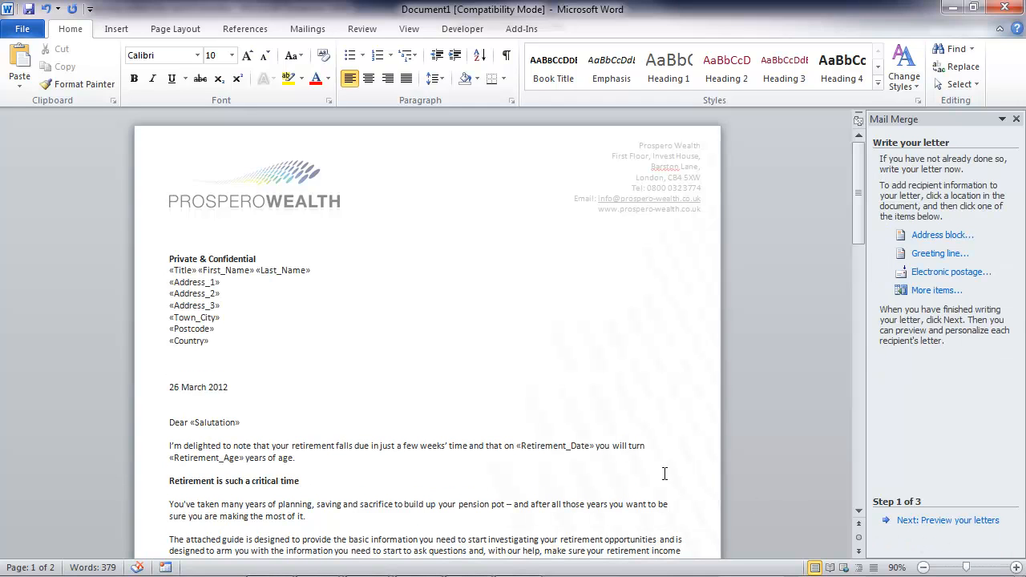
{"action": "left_click", "coordinate": [549, 446]}
{"action": "right_click", "coordinate": [549, 446]}
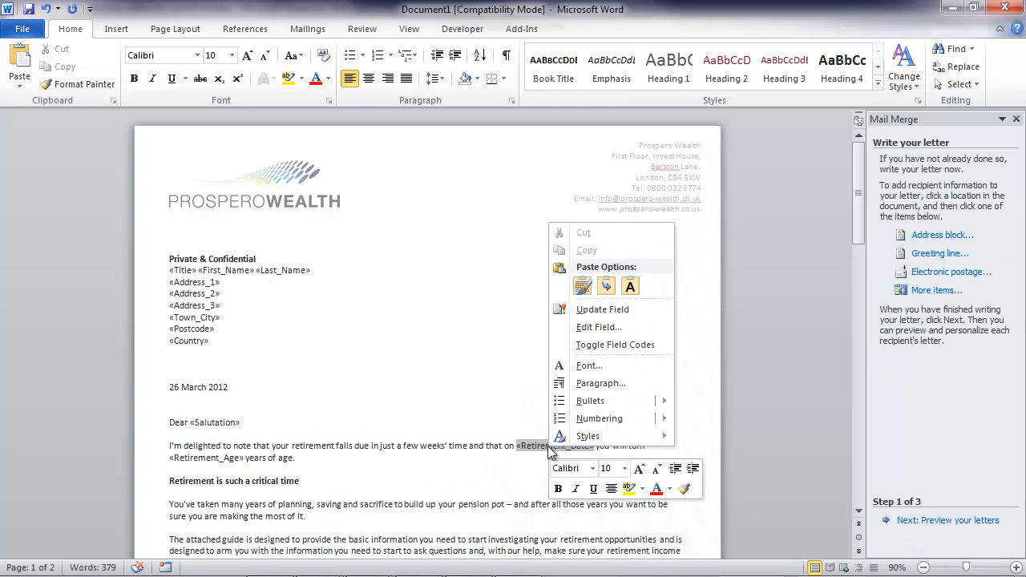
{"action": "left_click", "coordinate": [615, 344]}
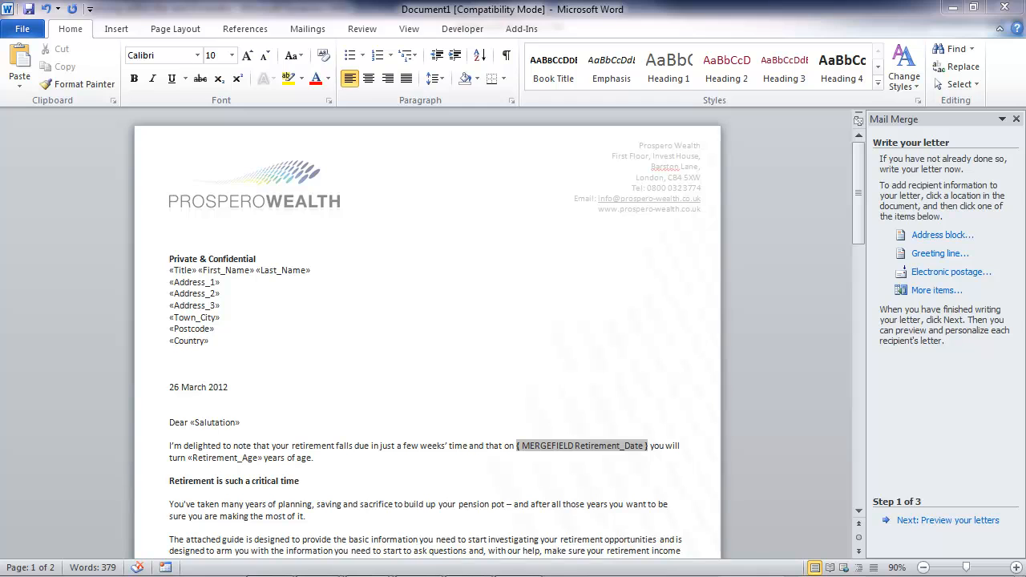
{"action": "type", "text": "\\@ \"dddd dd/MMMM/yyyy\""}
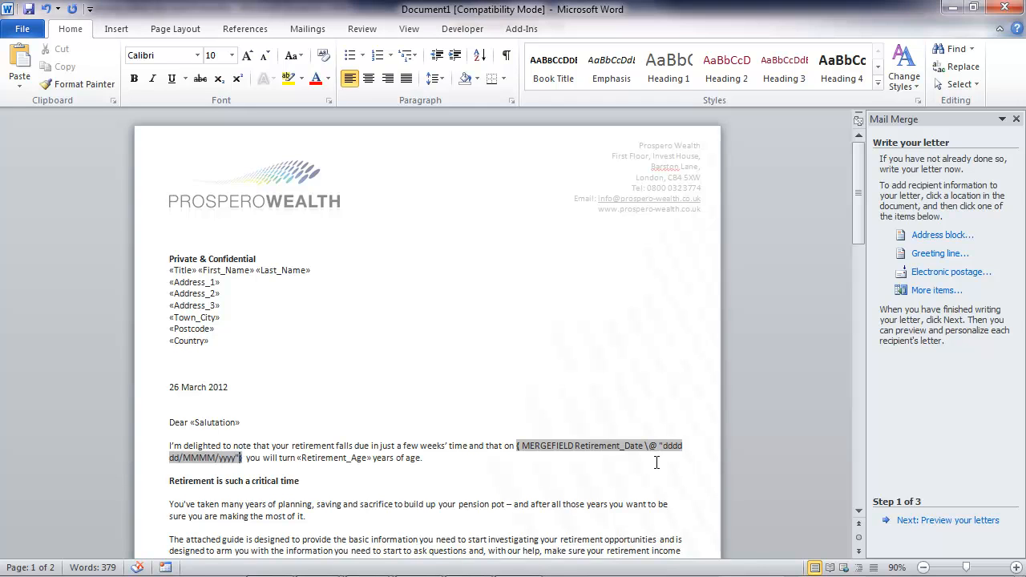
Preview the merged letters for all three recipients, checking the address, salutation and retirement date, and return to the first.
{"action": "left_click", "coordinate": [932, 521]}
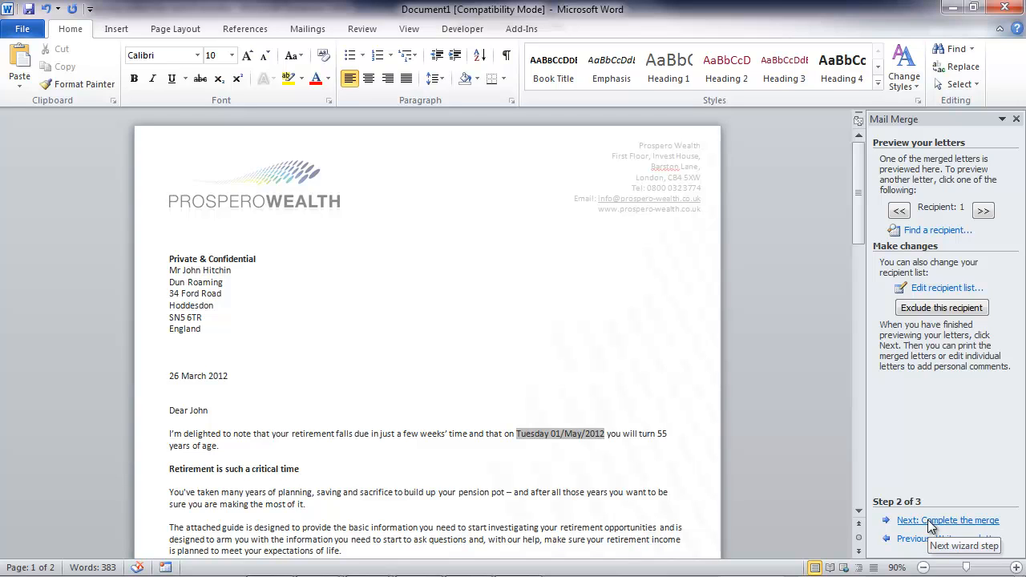
{"action": "left_click", "coordinate": [981, 210]}
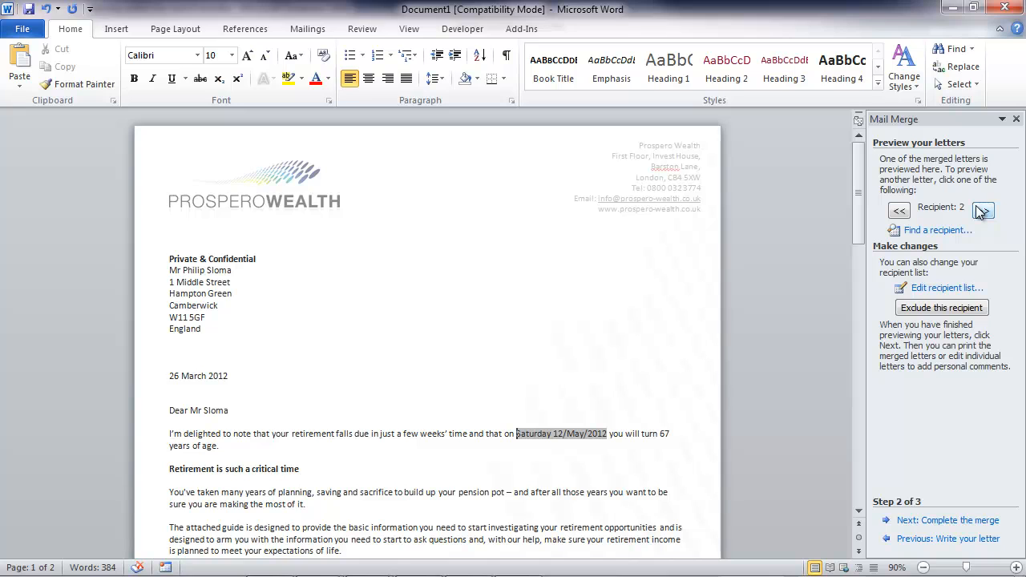
{"action": "left_click", "coordinate": [981, 210]}
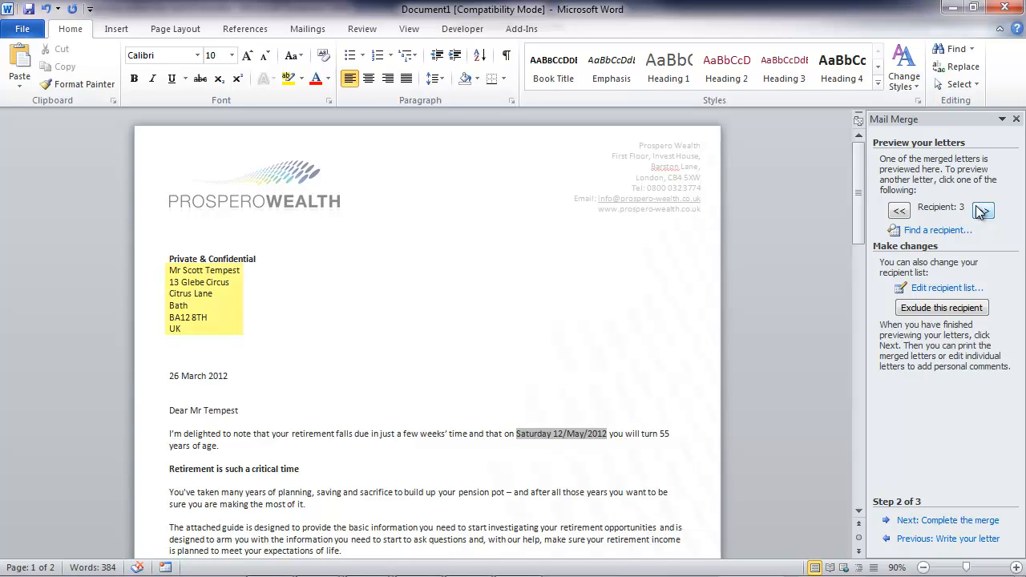
{"action": "left_click", "coordinate": [900, 211]}
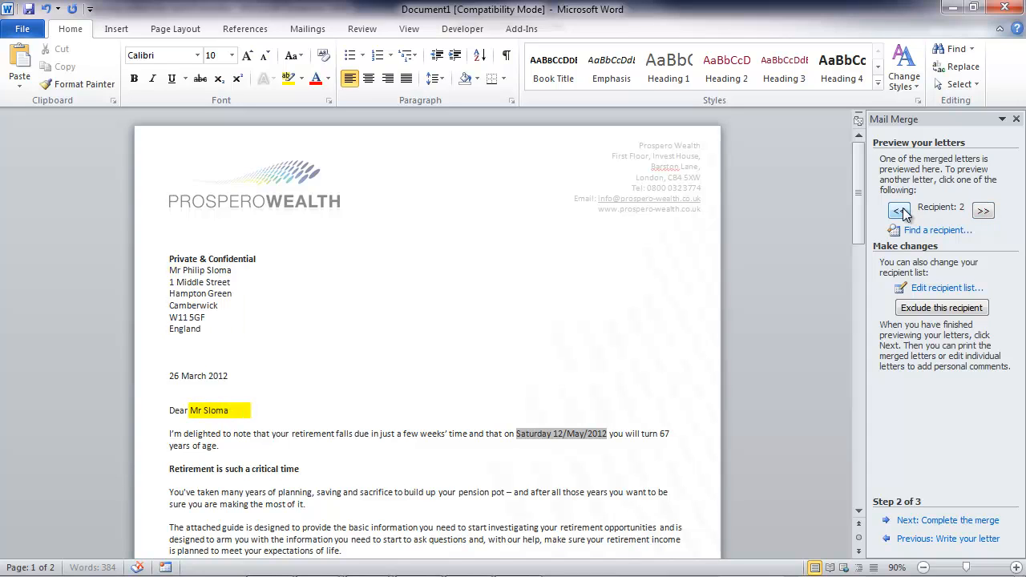
{"action": "left_click", "coordinate": [899, 211]}
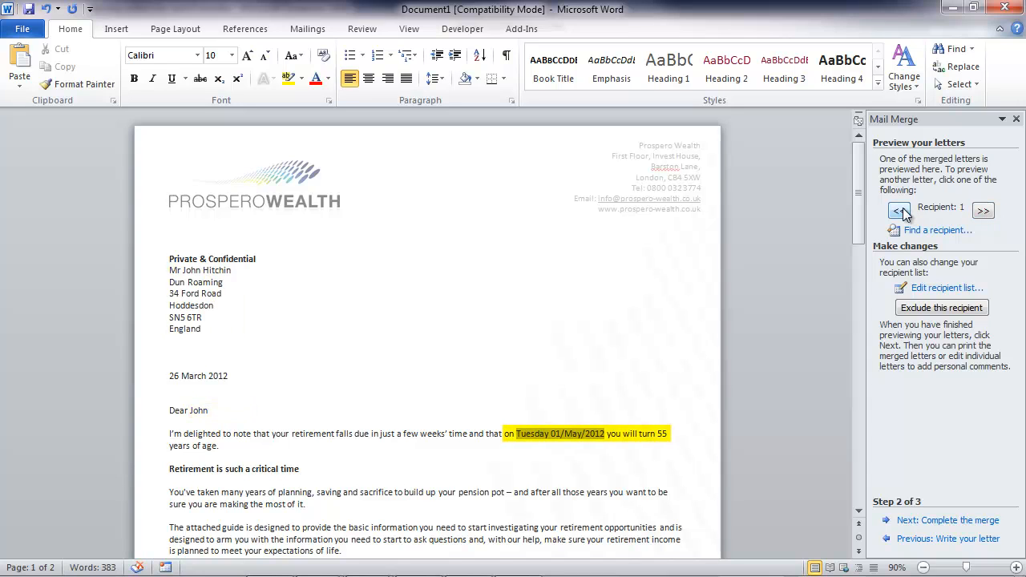
Complete the merge by printing all records, and choose to create Microsoft Dynamics CRM activities for the mail merge.
{"action": "left_click", "coordinate": [959, 522]}
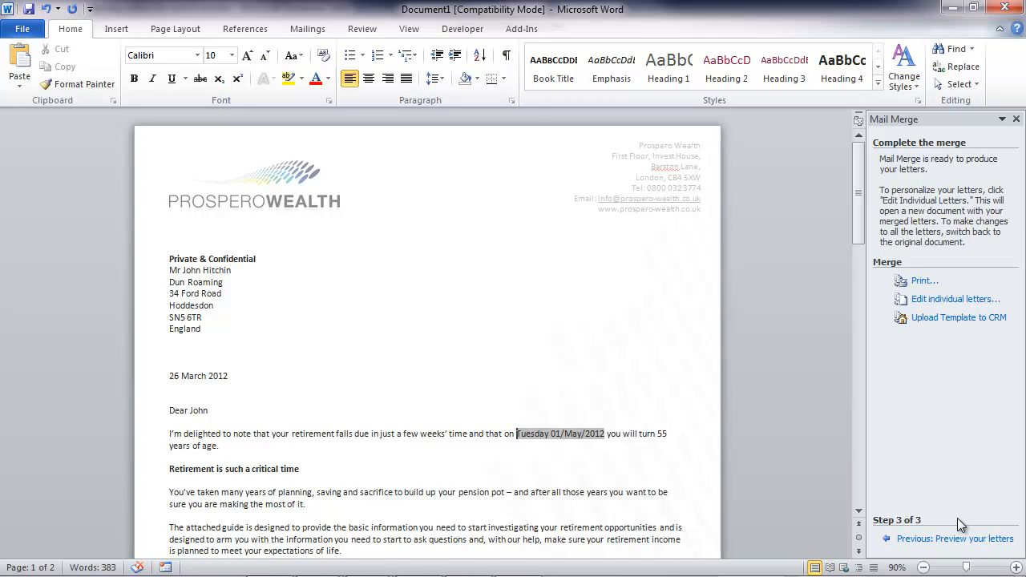
{"action": "left_click", "coordinate": [926, 279]}
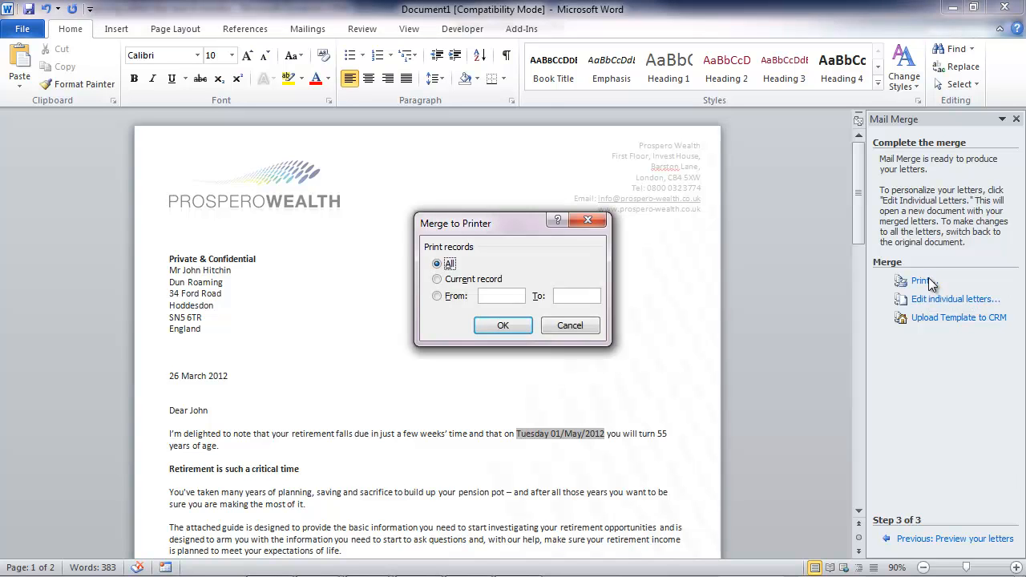
{"action": "left_click", "coordinate": [509, 325]}
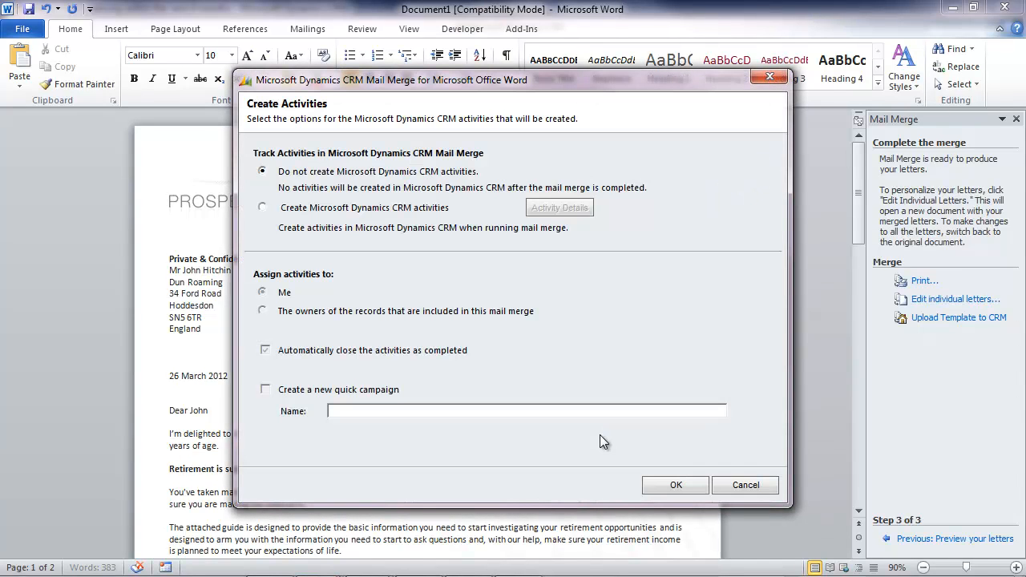
{"action": "left_click", "coordinate": [292, 207]}
Set the activity subject to "Options at Retirement literature sent to client" and the description to "Needs to be followed up in one week as the client is two months from retirement.".
{"action": "left_click", "coordinate": [549, 208]}
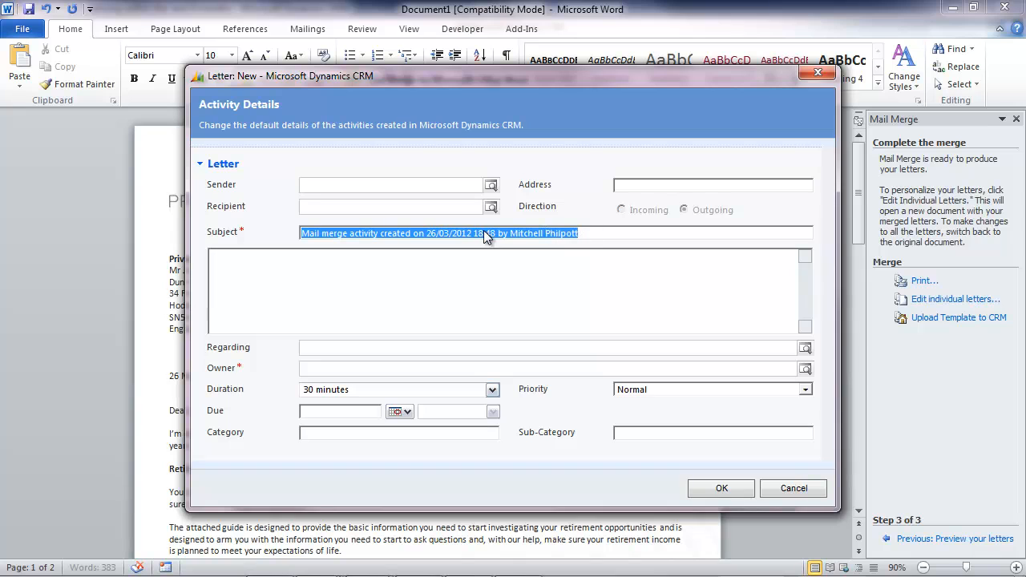
{"action": "left_click", "coordinate": [484, 232]}
{"action": "left_click_drag", "start_coordinate": [578, 232], "coordinate": [278, 223]}
{"action": "type", "text": "Options at Retirement literature sent to client"}
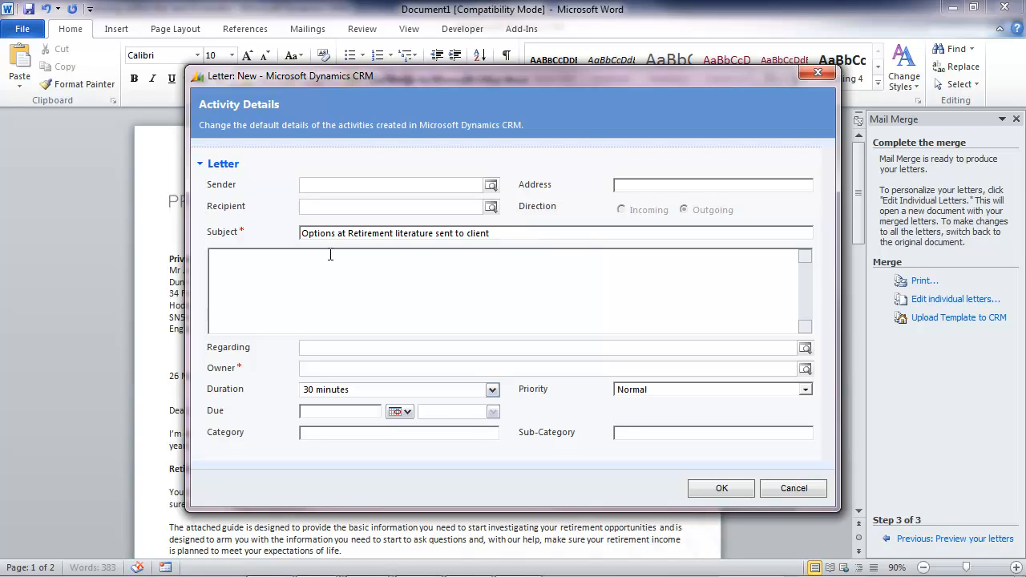
{"action": "left_click", "coordinate": [329, 255]}
{"action": "type", "text": "Needs to be followed up in one week as the client is two months from retirement."}
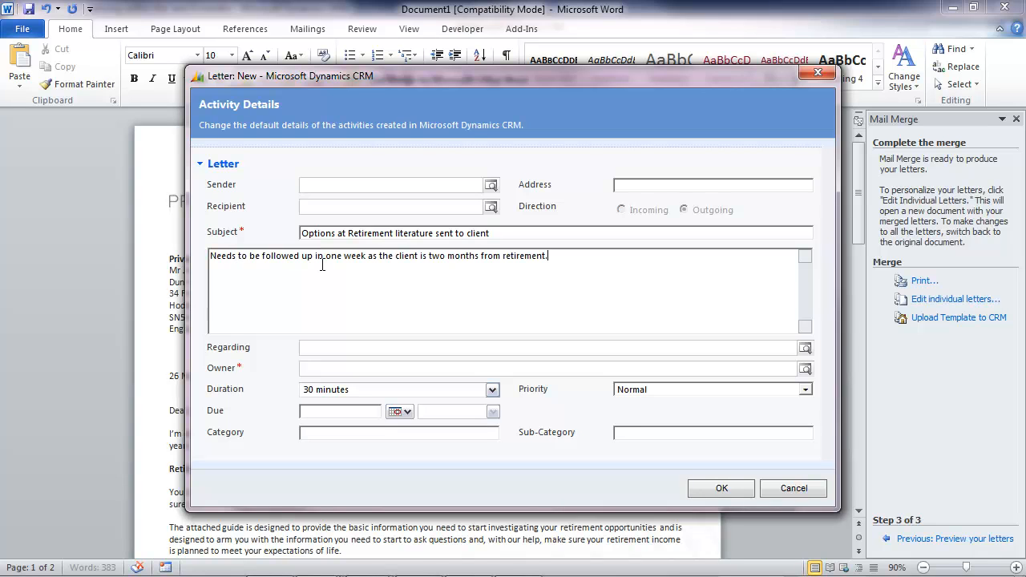
Set the letter activity's due date to 02/04/2012 and confirm the activity details.
{"action": "left_click", "coordinate": [407, 412]}
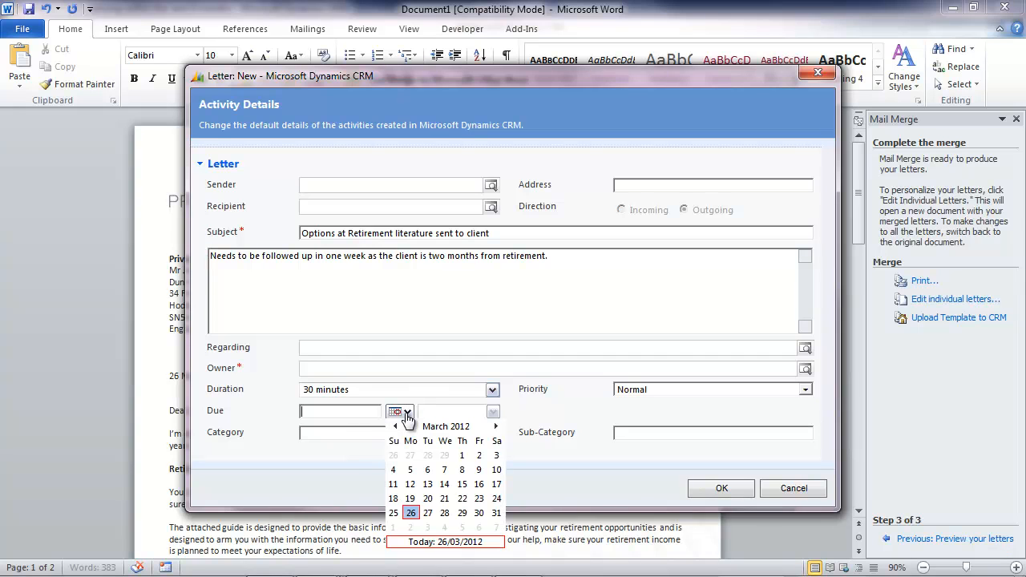
{"action": "left_click", "coordinate": [411, 528]}
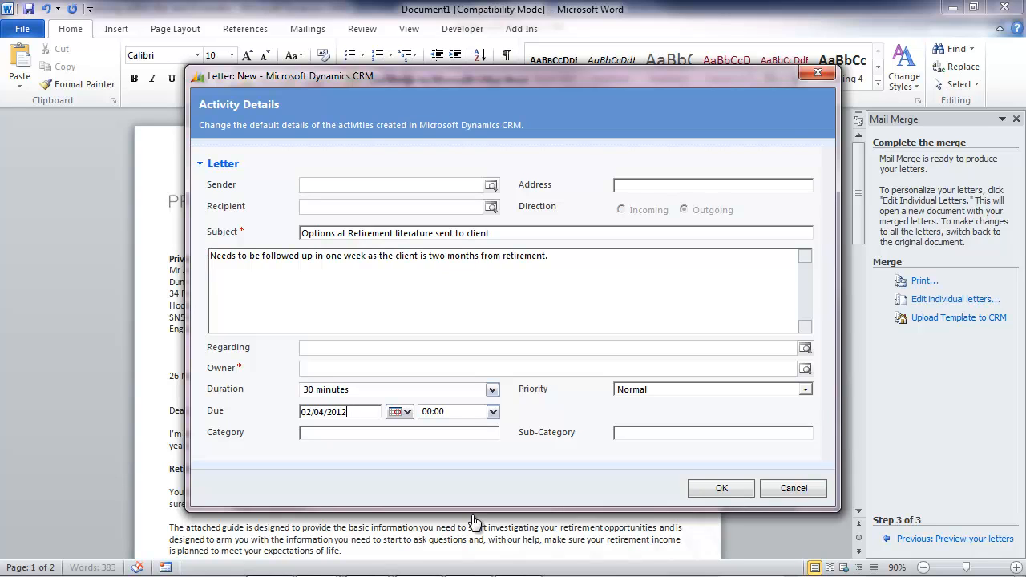
{"action": "left_click", "coordinate": [721, 489]}
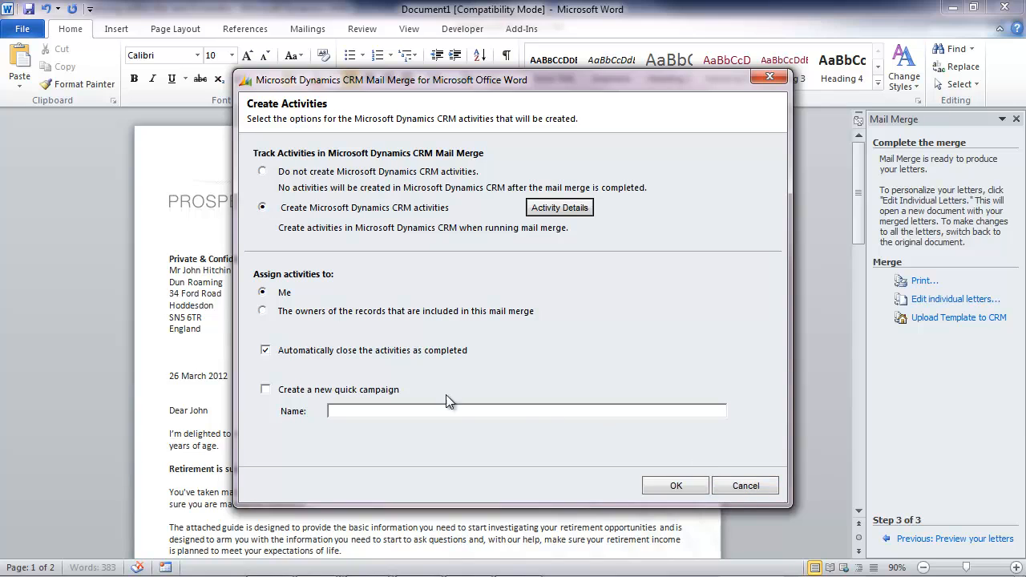
Turn off automatic closing of the activities as completed, run the merge with activity tracking, and acknowledge the result.
{"action": "left_click", "coordinate": [266, 352]}
{"action": "left_click", "coordinate": [673, 485]}
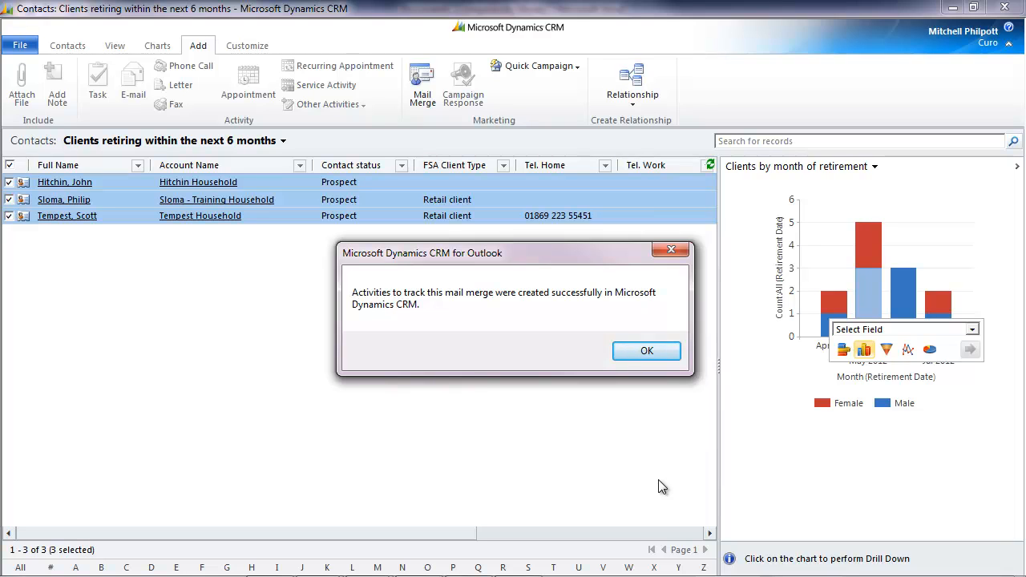
{"action": "left_click", "coordinate": [643, 350]}
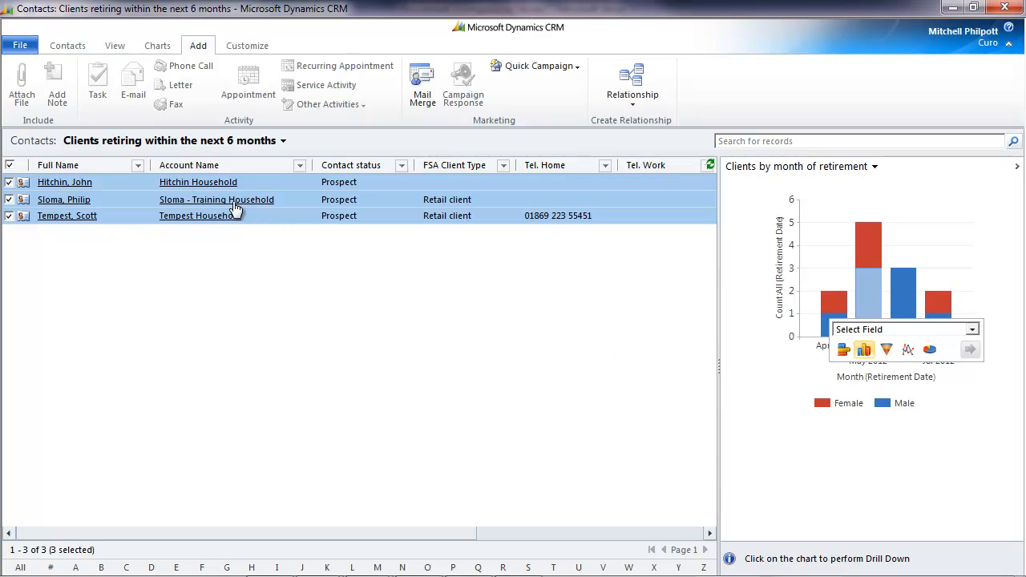
Examine the retirement letter activity and its notes under the first listed contact's activities, and save and close the activity.
{"action": "left_click", "coordinate": [64, 182]}
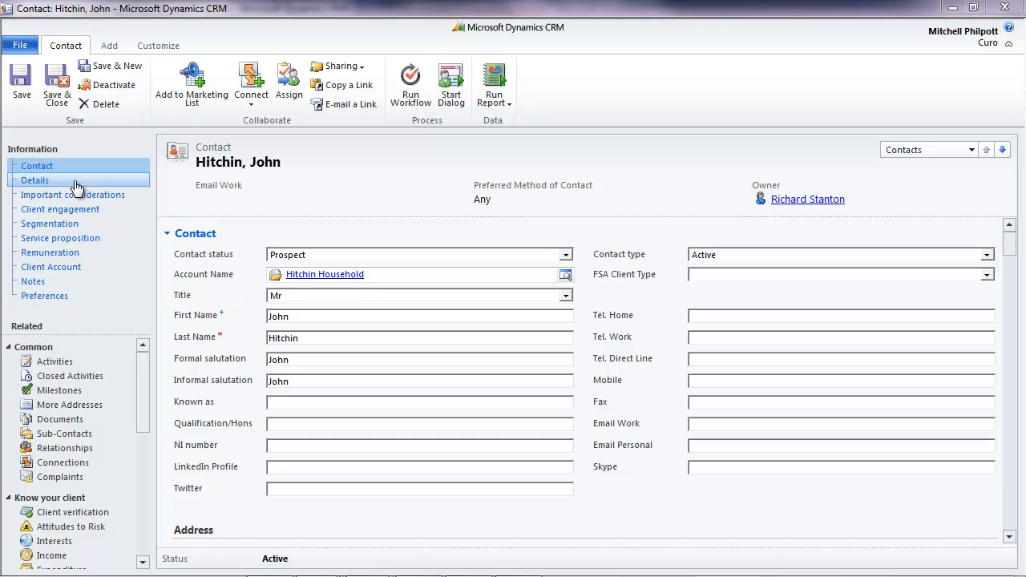
{"action": "left_click", "coordinate": [72, 362]}
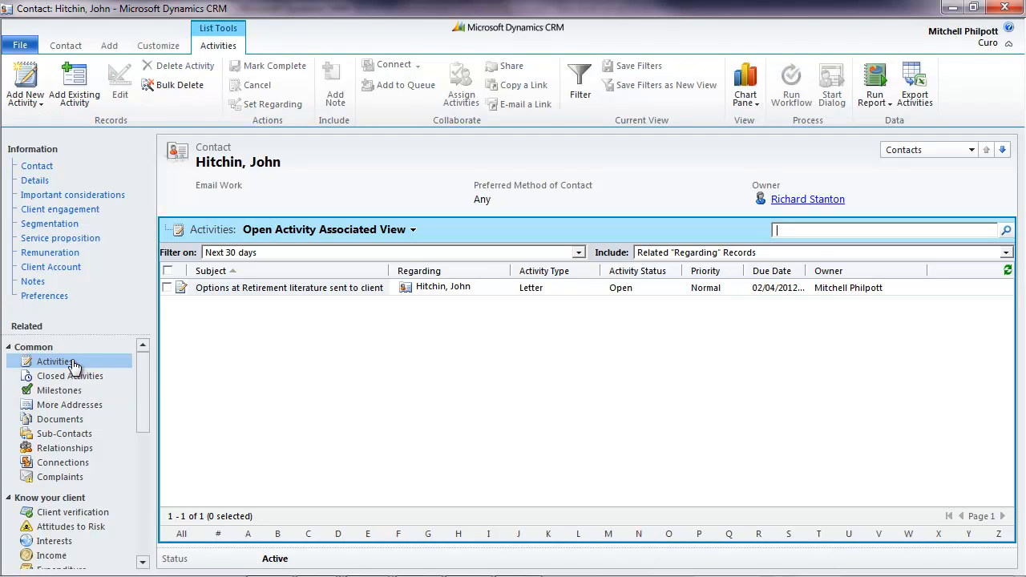
{"action": "left_click", "coordinate": [333, 288]}
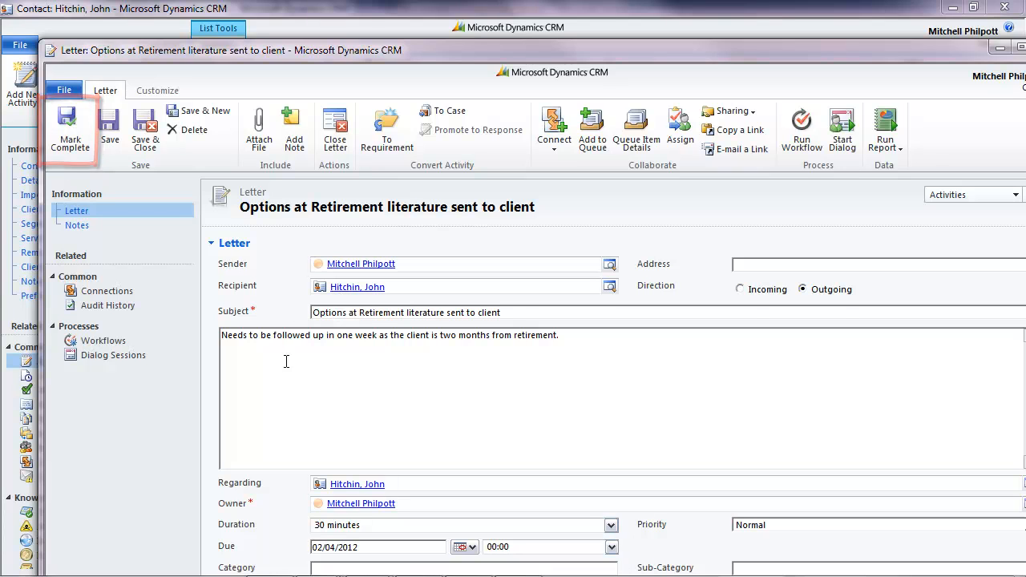
{"action": "left_click", "coordinate": [94, 230]}
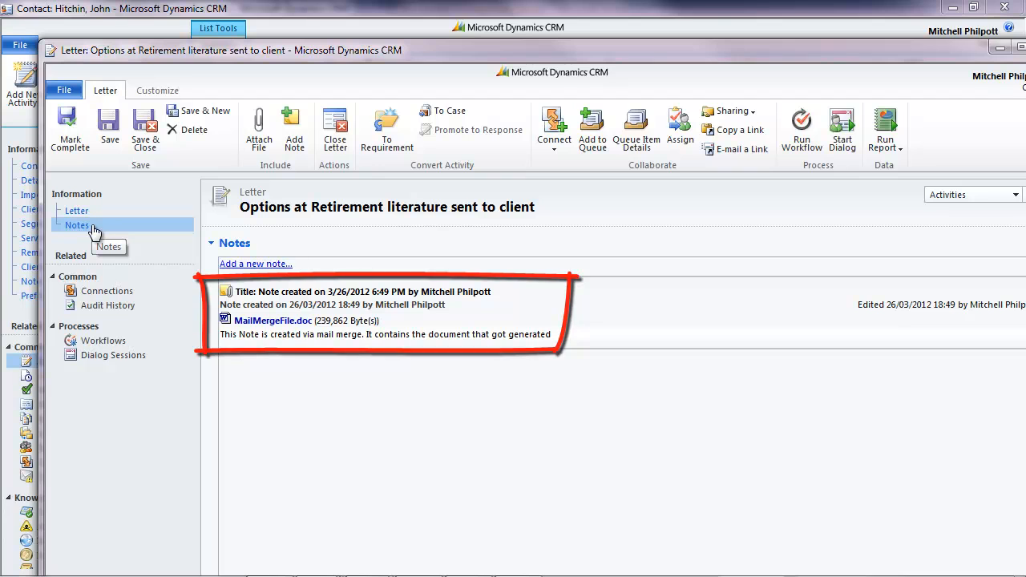
{"action": "left_click", "coordinate": [108, 215]}
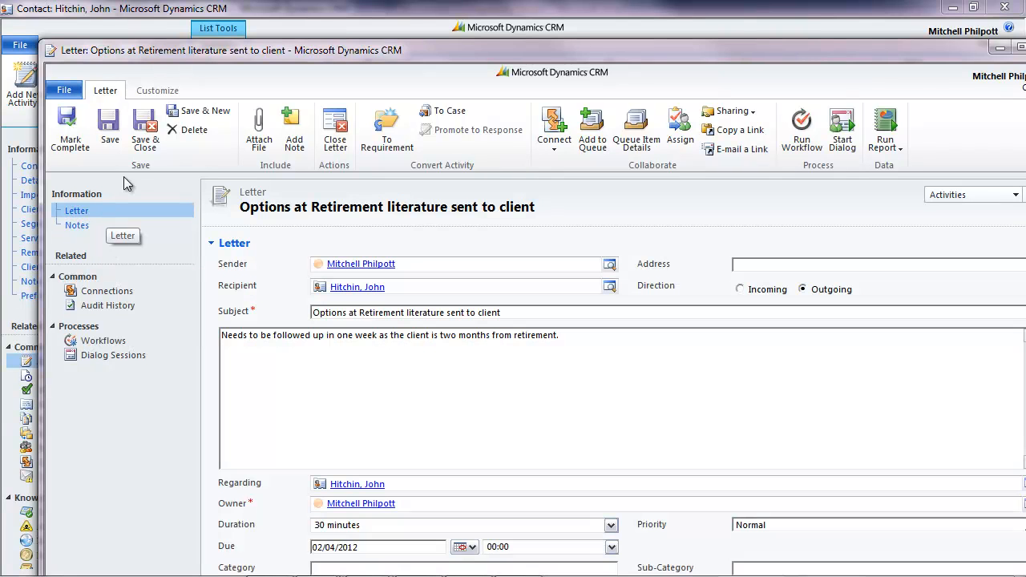
{"action": "left_click", "coordinate": [146, 136]}
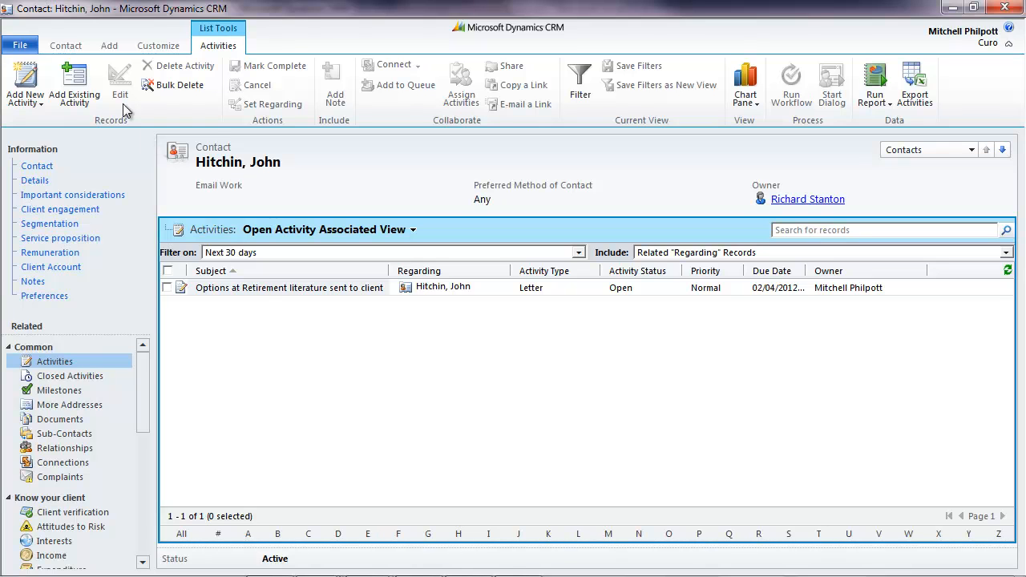
{"action": "left_click", "coordinate": [68, 47]}
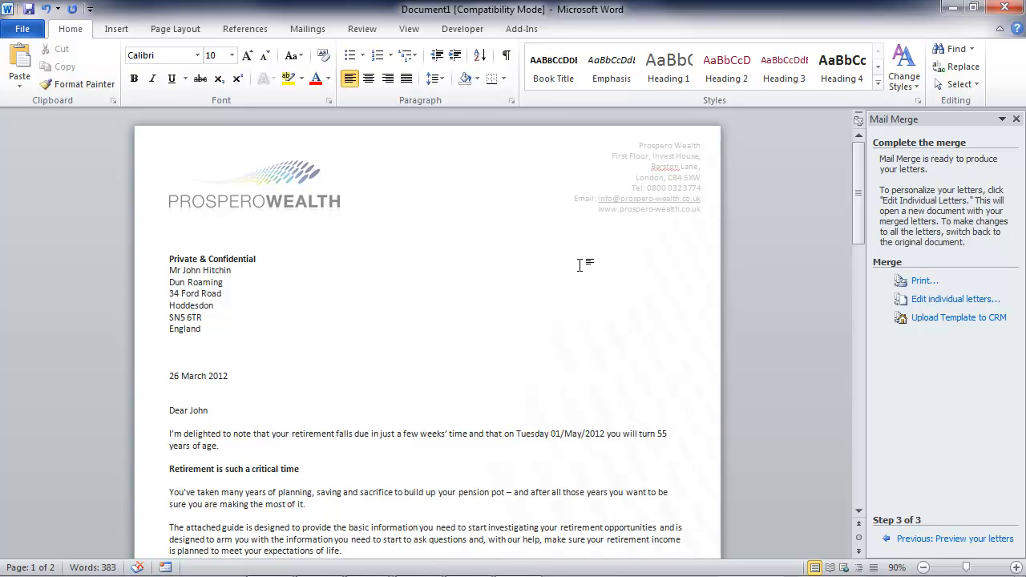
Upload the merge letter from Word to CRM as a new mail merge template named "Options at retirement".
{"action": "left_click", "coordinate": [938, 320]}
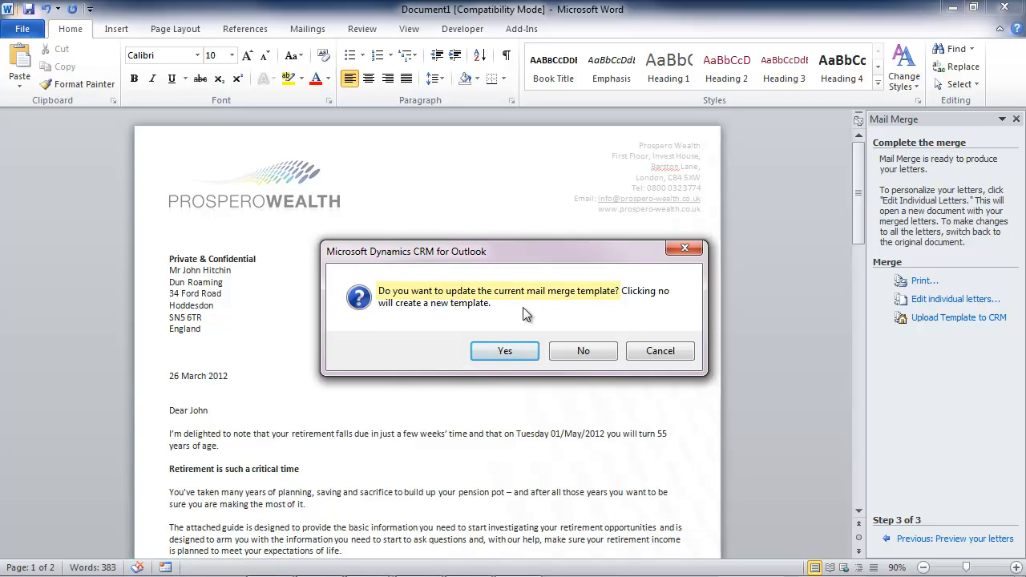
{"action": "left_click", "coordinate": [584, 351]}
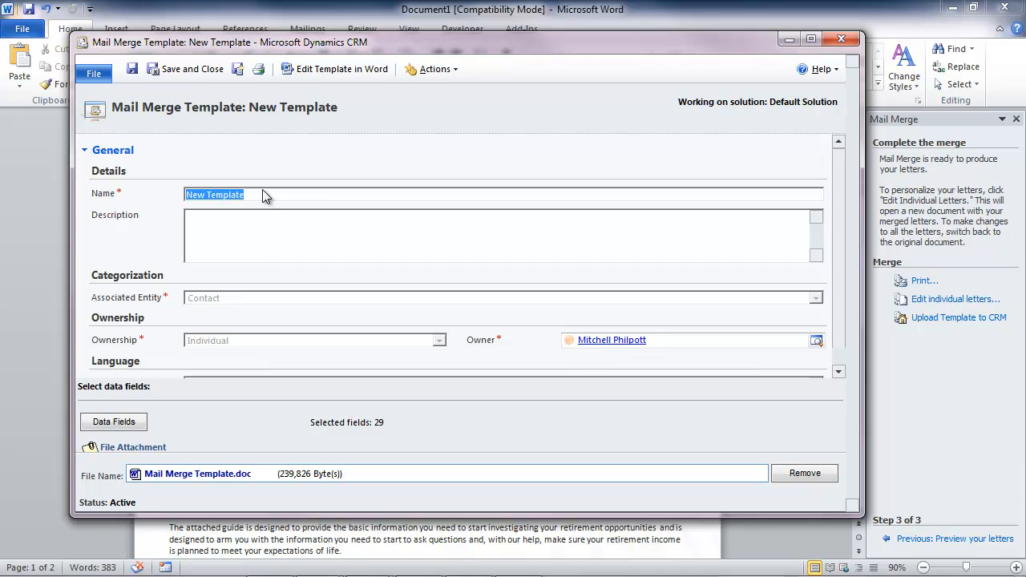
{"action": "left_click", "coordinate": [264, 195]}
{"action": "left_click", "coordinate": [110, 195]}
{"action": "type", "text": "Options at retirement"}
Describe the template as "Send annuity planning guide for clients that are two months from retirement", and save and close it.
{"action": "left_click", "coordinate": [281, 223]}
{"action": "type", "text": "Send annuity planning guide for clients that are two months from retirement"}
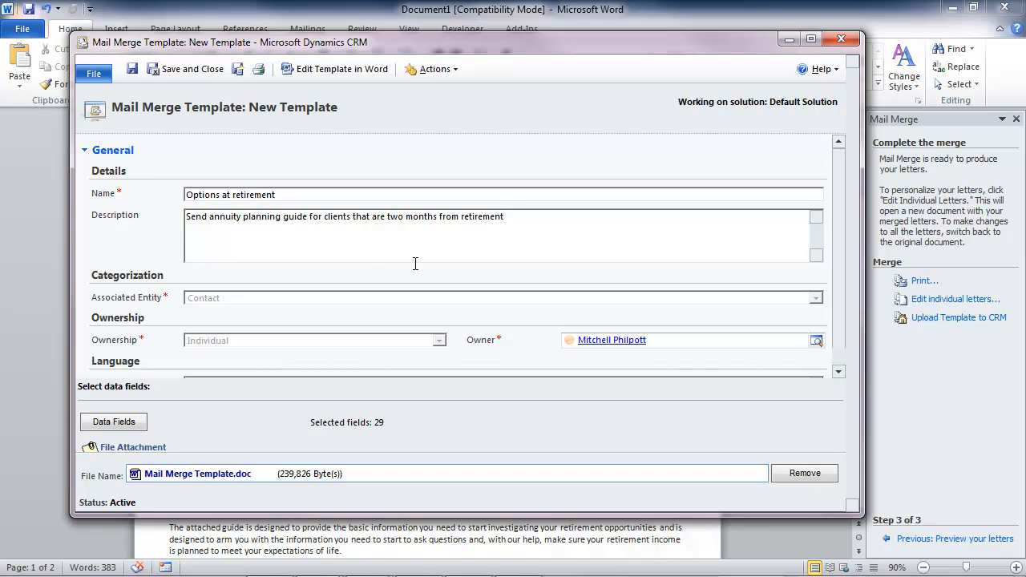
{"action": "scroll", "coordinate": [838, 313], "scroll_direction": "down", "scroll_amount": 1}
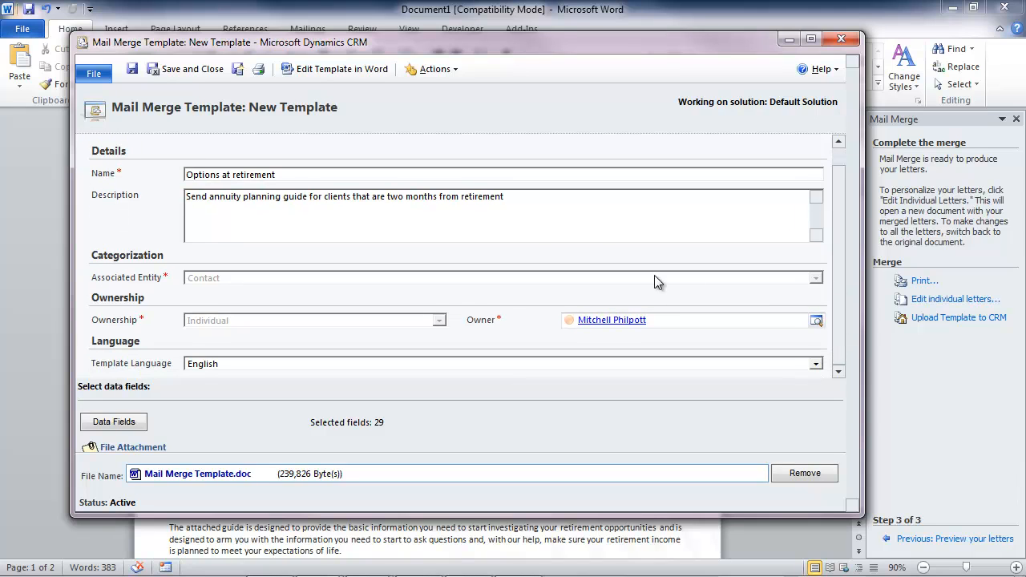
{"action": "left_click", "coordinate": [189, 69]}
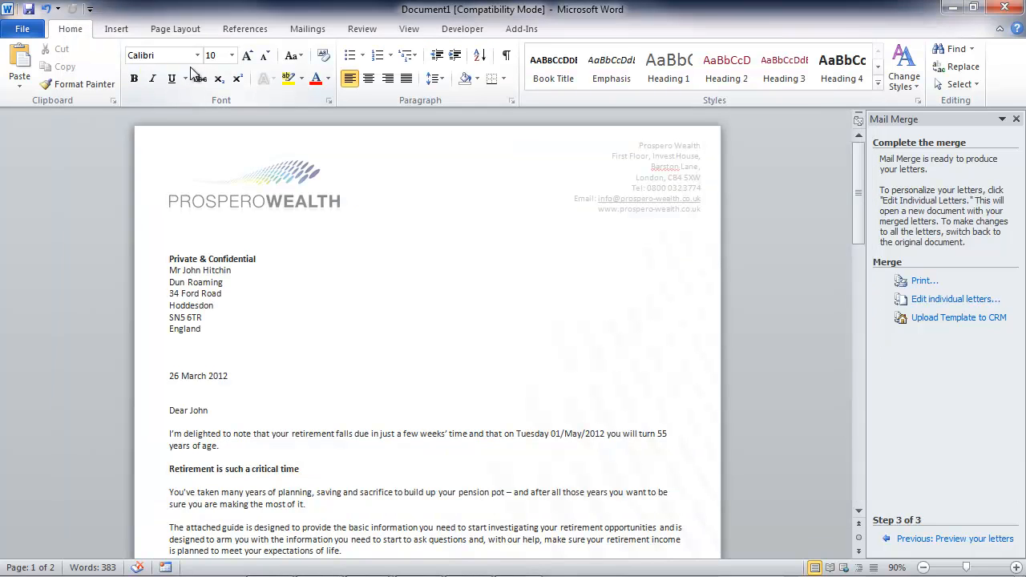
Close the Word letter, stopping the current CRM mail merge and discarding the document changes.
{"action": "left_click", "coordinate": [1006, 7]}
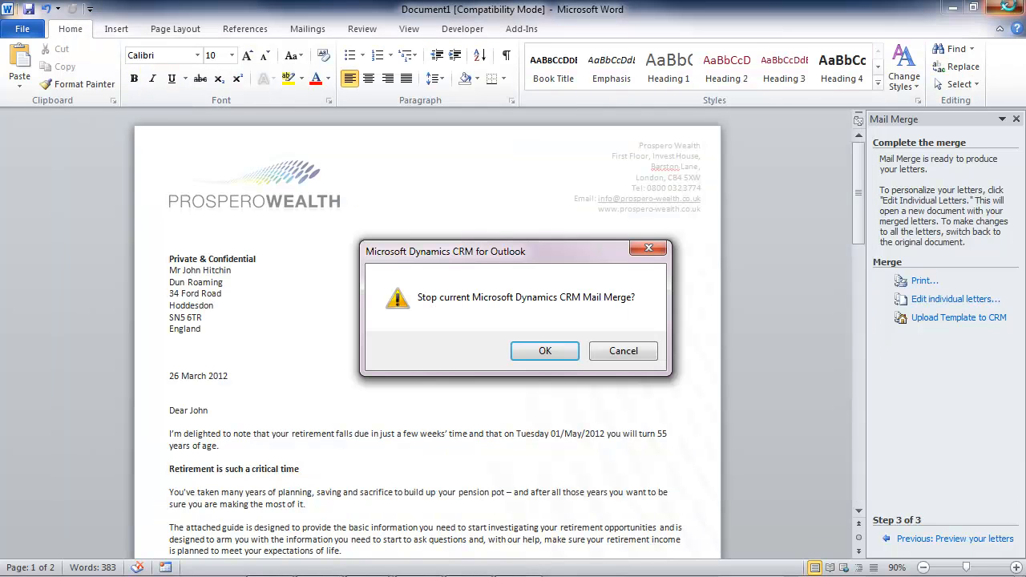
{"action": "left_click", "coordinate": [551, 350]}
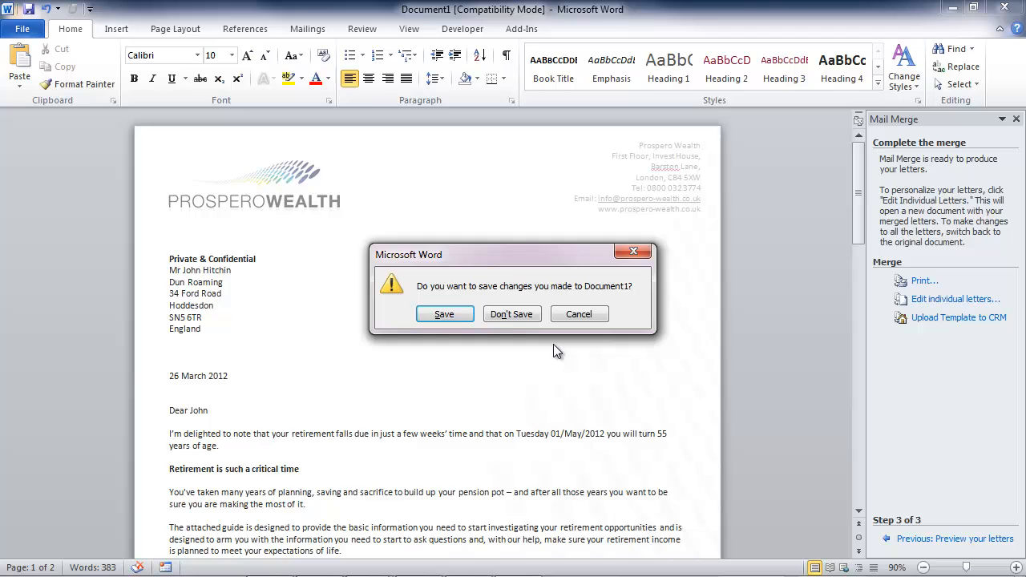
{"action": "left_click", "coordinate": [516, 313]}
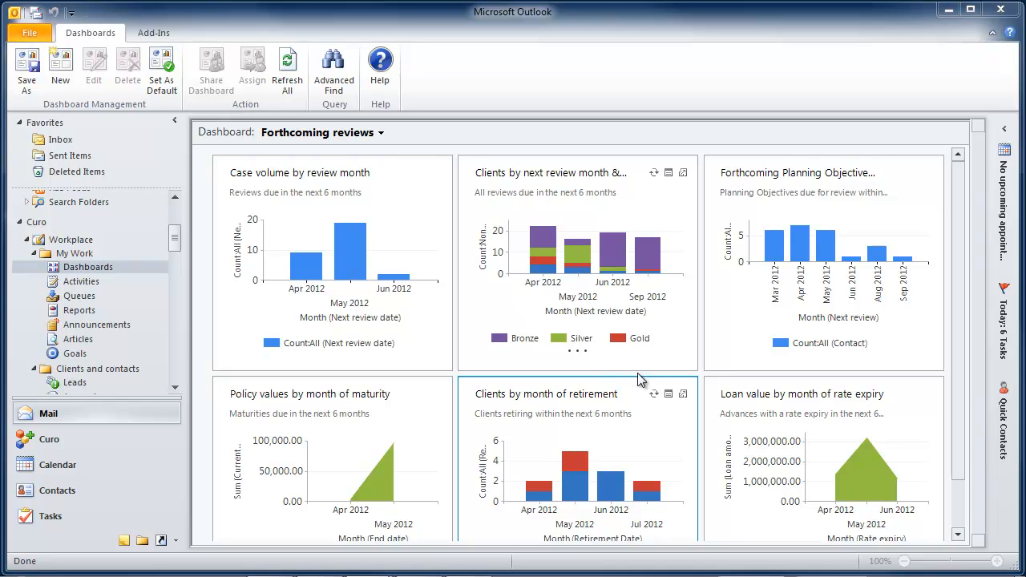
Open the Clients by month of retirement records from the dashboard, filter to female clients for May 2012, and select all listed contacts.
{"action": "left_click", "coordinate": [669, 395]}
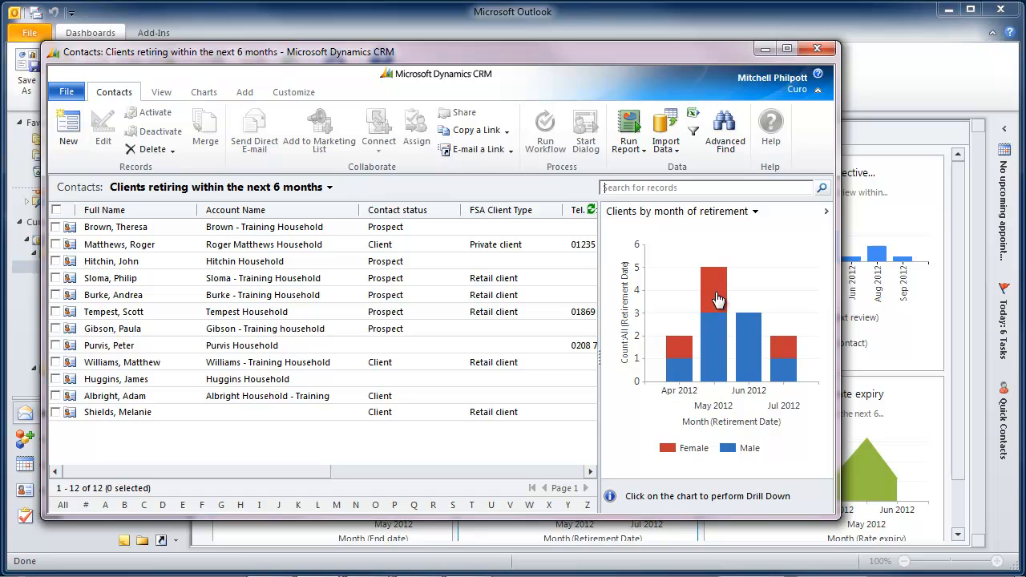
{"action": "left_click", "coordinate": [713, 279]}
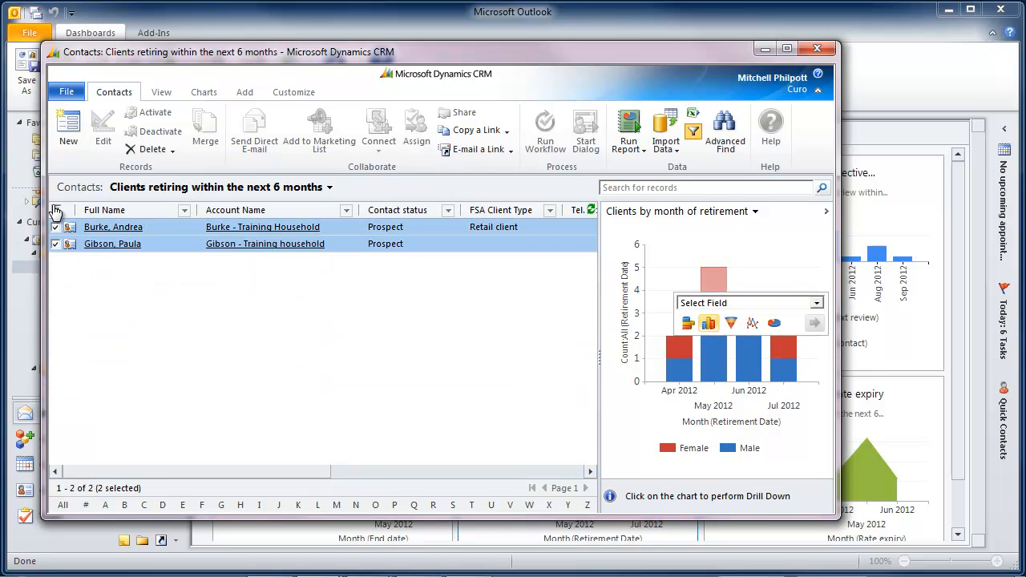
{"action": "left_click", "coordinate": [56, 209]}
{"action": "left_click", "coordinate": [243, 93]}
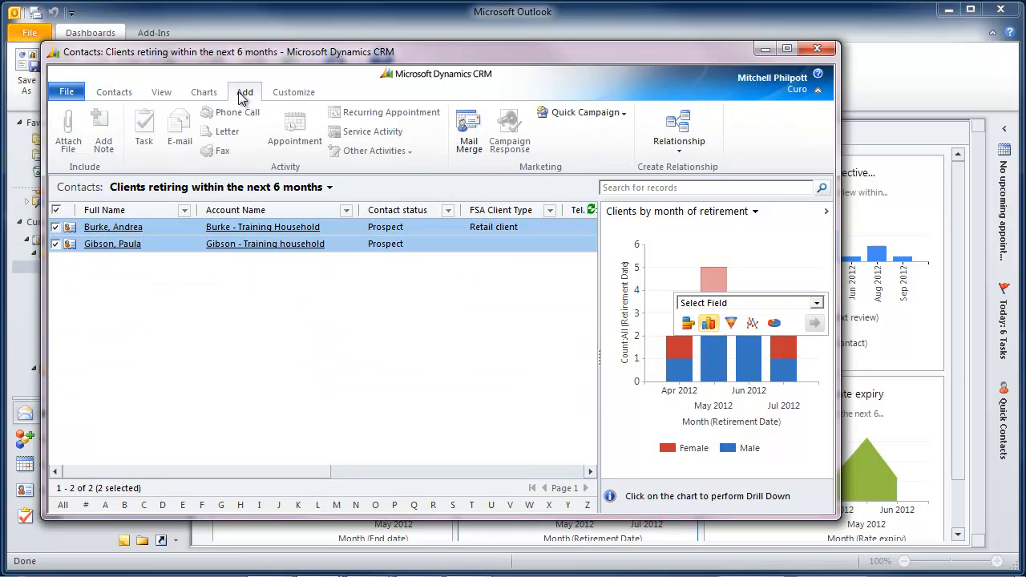
Start a letter mail merge for the selected contacts using the personal mail merge template "Options at retirement".
{"action": "left_click", "coordinate": [463, 138]}
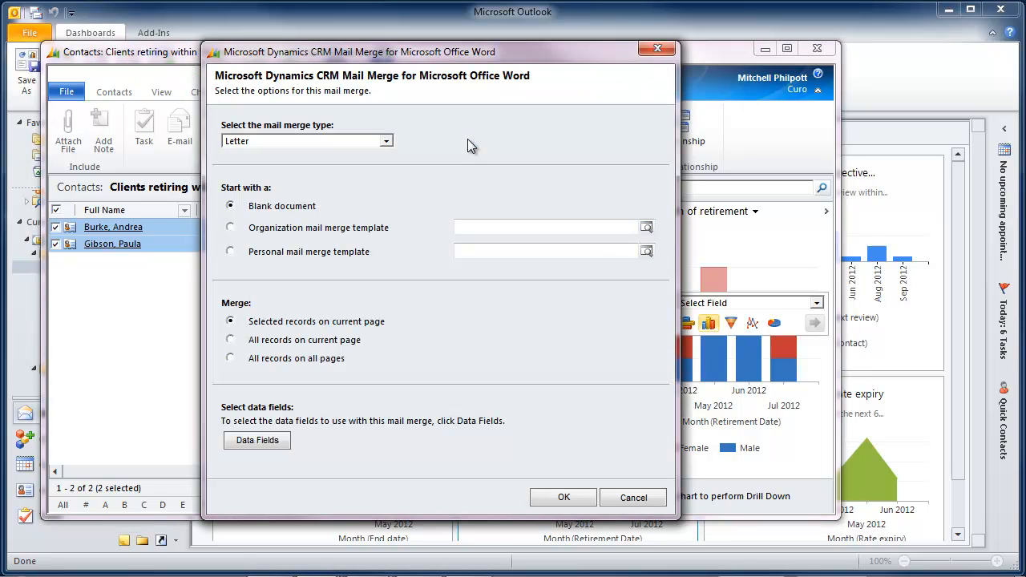
{"action": "left_click", "coordinate": [231, 252]}
{"action": "left_click", "coordinate": [645, 251]}
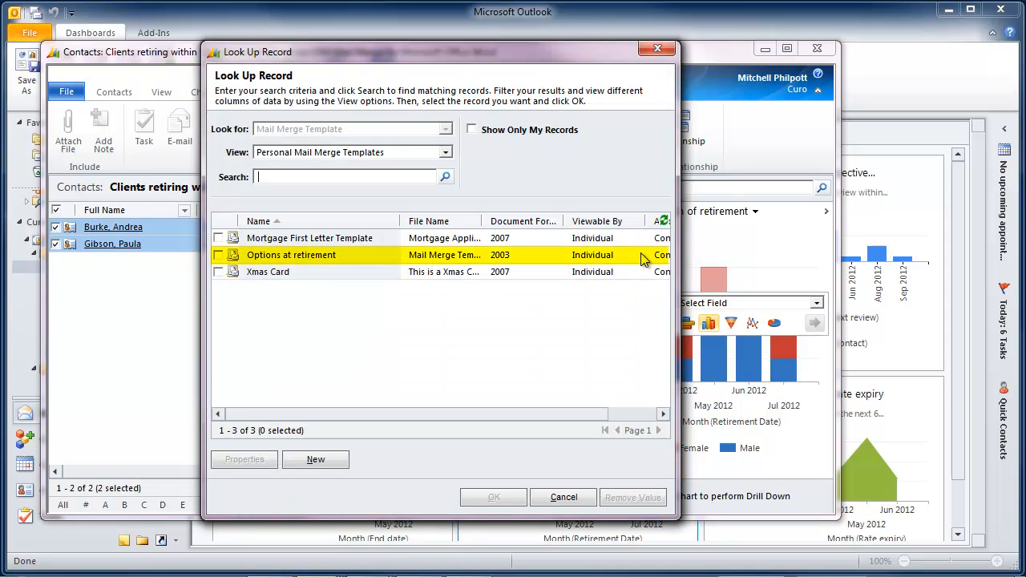
{"action": "left_click", "coordinate": [218, 255]}
{"action": "left_click", "coordinate": [493, 496]}
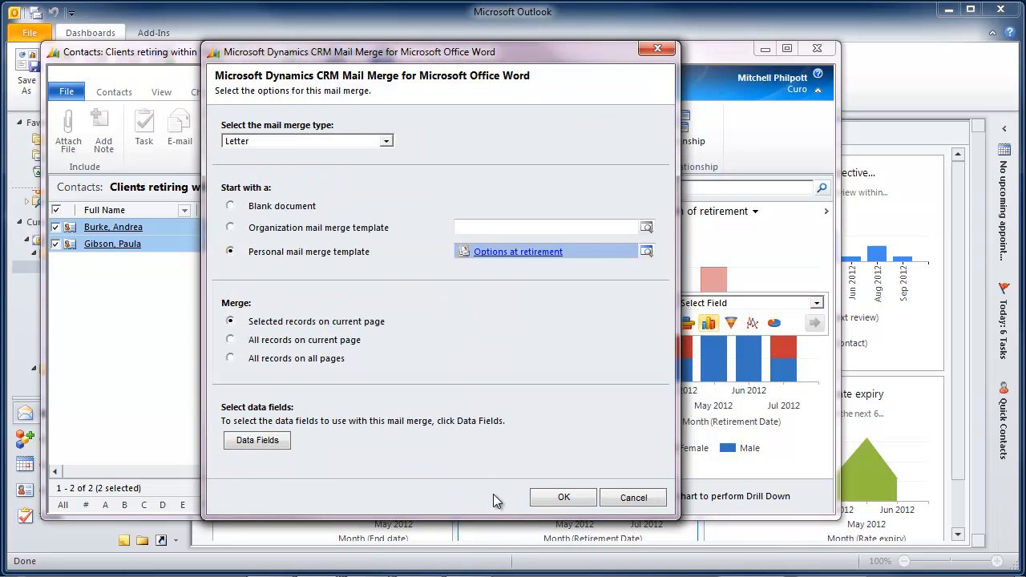
{"action": "left_click", "coordinate": [560, 498]}
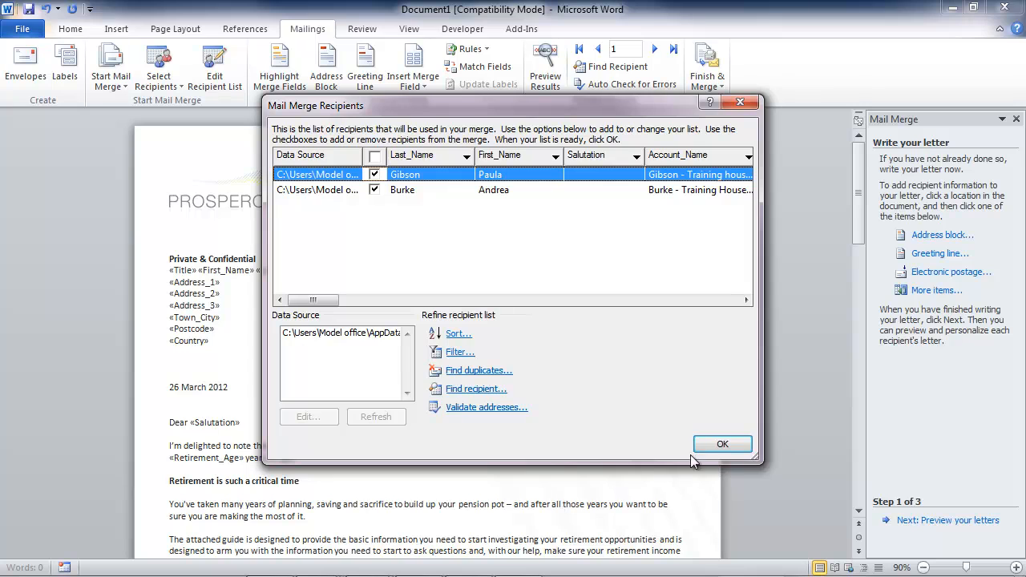
Accept both merge recipients, preview the merged letter, and proceed to completing the merge.
{"action": "left_click", "coordinate": [721, 444]}
{"action": "left_click", "coordinate": [929, 522]}
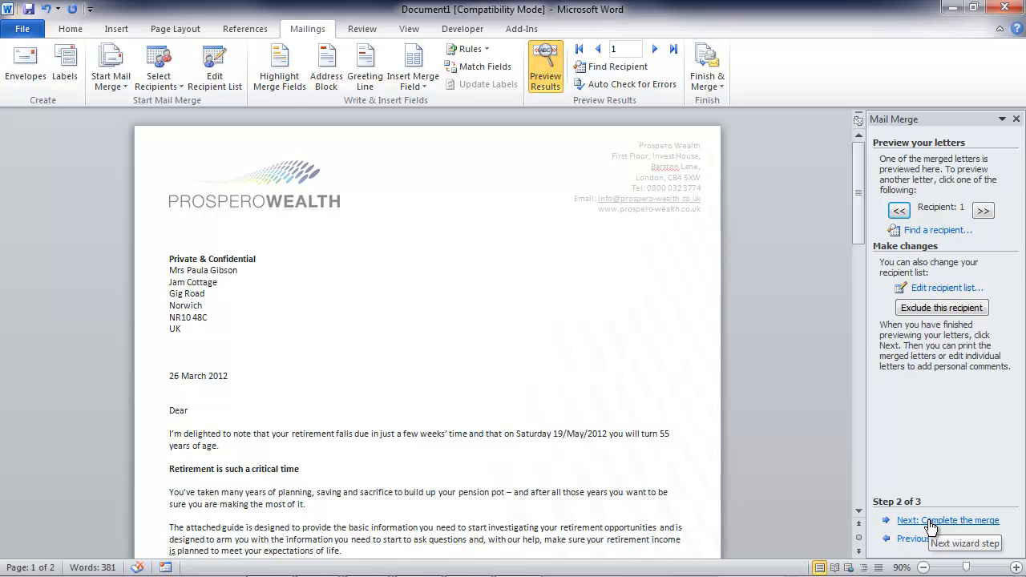
{"action": "left_click", "coordinate": [929, 522]}
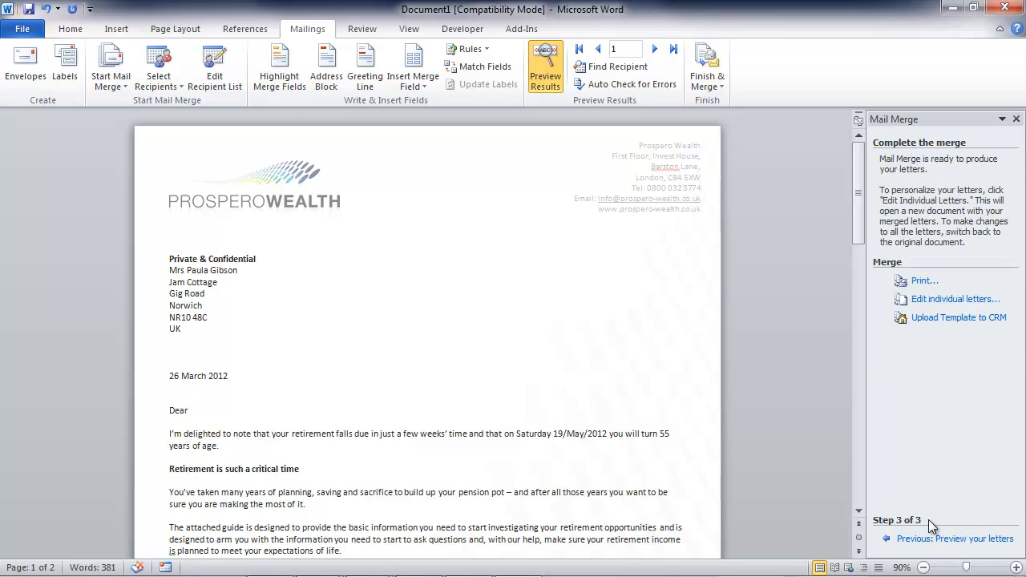